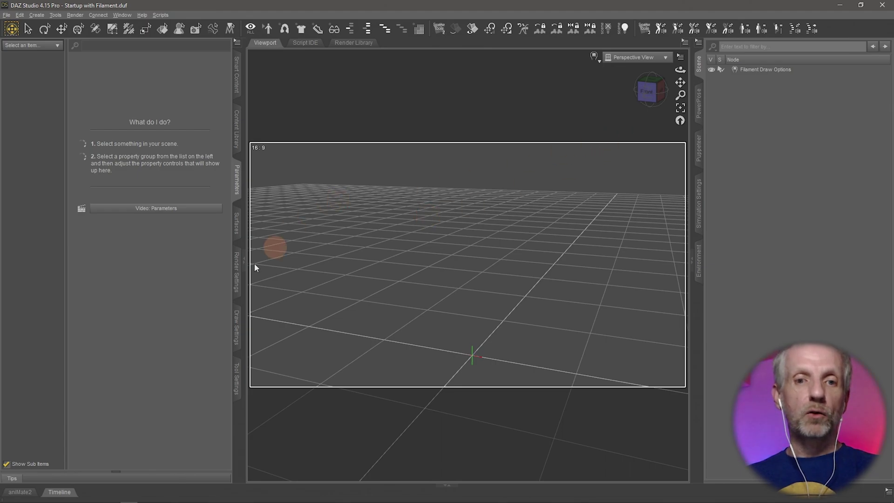
- Set the render Dimension Preset to Square (1:1), 2560 × 2560
left_click(236, 276)
left_click(52, 92)
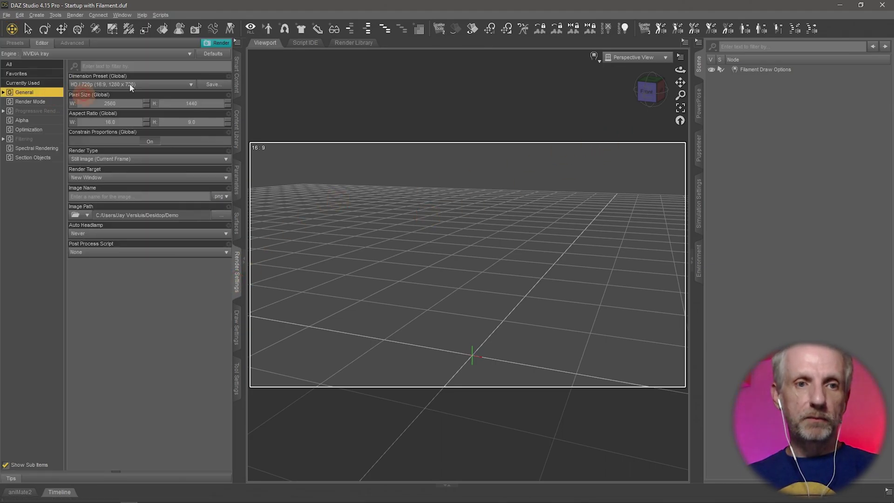
left_click(172, 82)
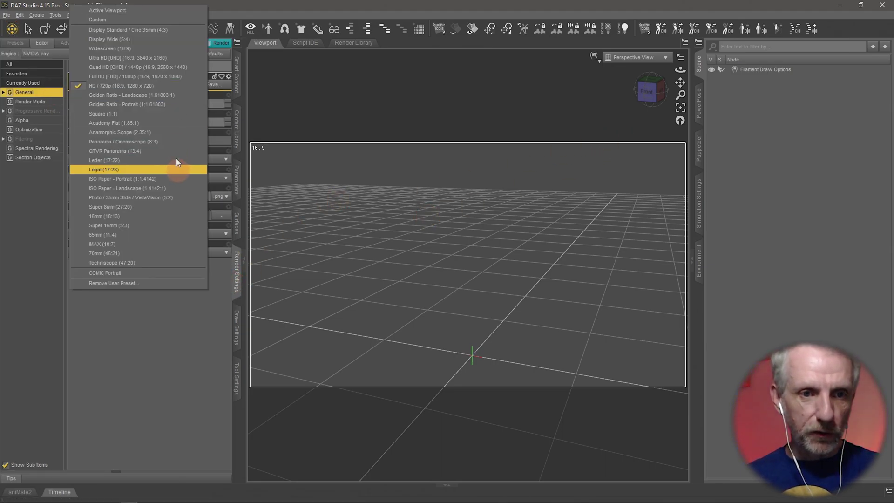
left_click(166, 114)
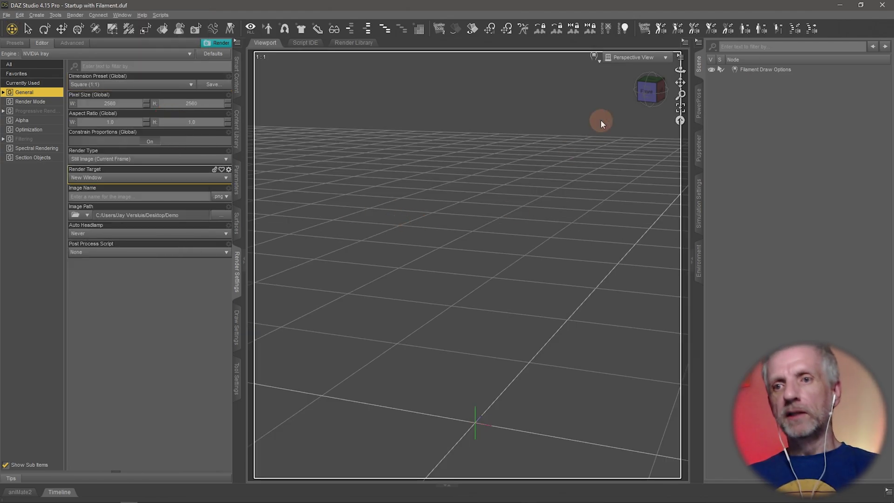
- Turn off Show Aspect Frame in the viewport options, then switch to Photoshop
left_click(677, 55)
left_click(685, 99)
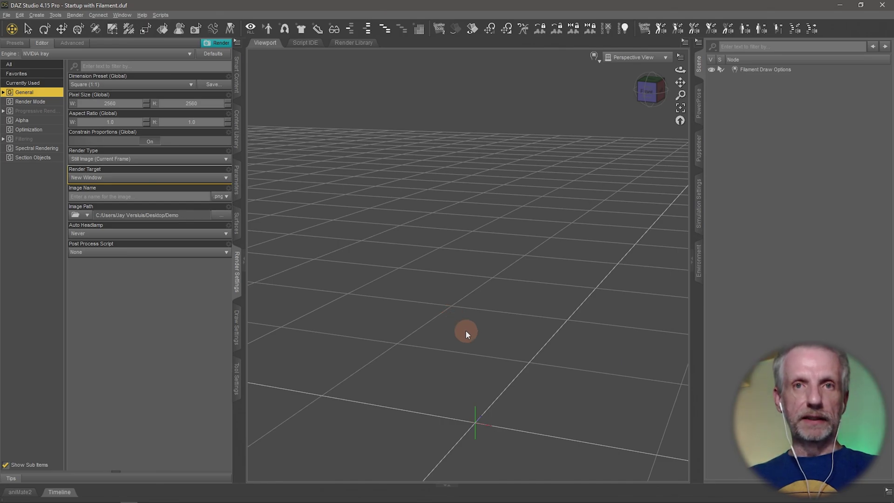
key("alt+Tab")
key("alt+Tab")
key("alt+Tab")
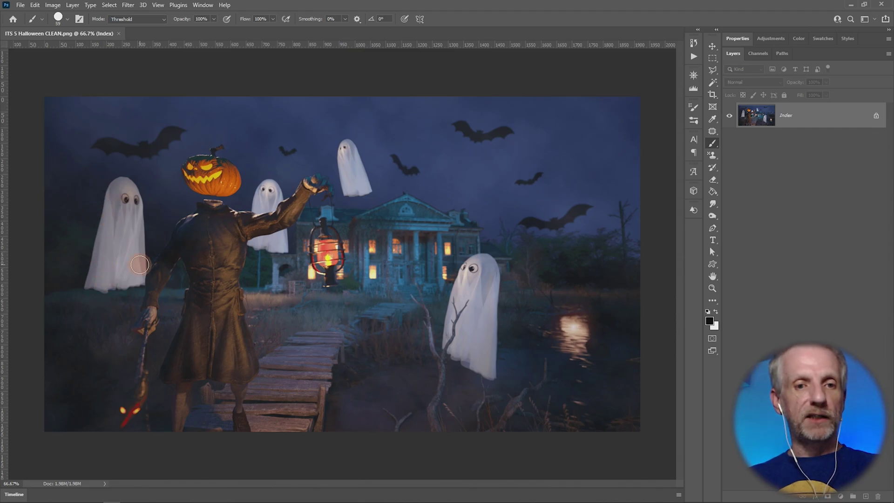
- Switch from the Halloween render in Photoshop over to Firefox
key("alt+Tab")
key("alt+Tab")
key("alt+Tab")
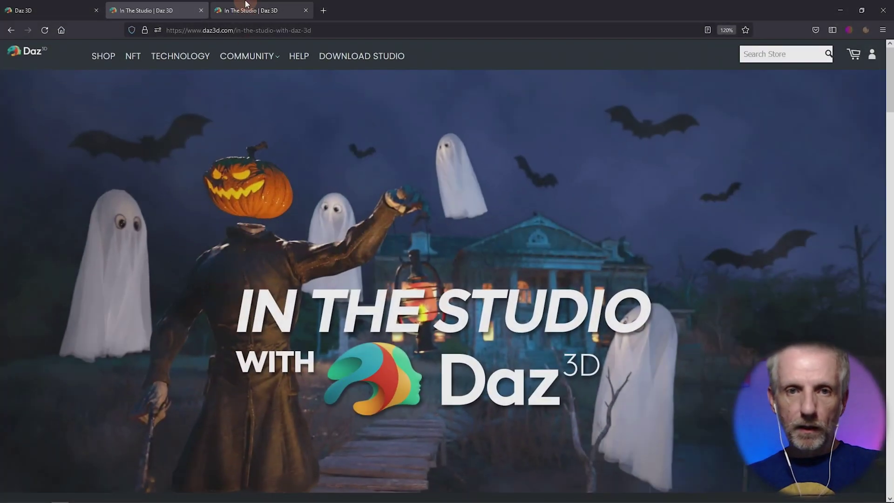
- Open the Daz 3D Halloween render contest page in Firefox
left_click(263, 11)
left_click(226, 21)
left_click(187, 13)
left_click(31, 13)
left_click(253, 191)
- Scroll through the contest prizes and Contest Rules, then return to the In The Studio page
scroll(253, 191, "down", 5)
scroll(253, 191, "down", 10)
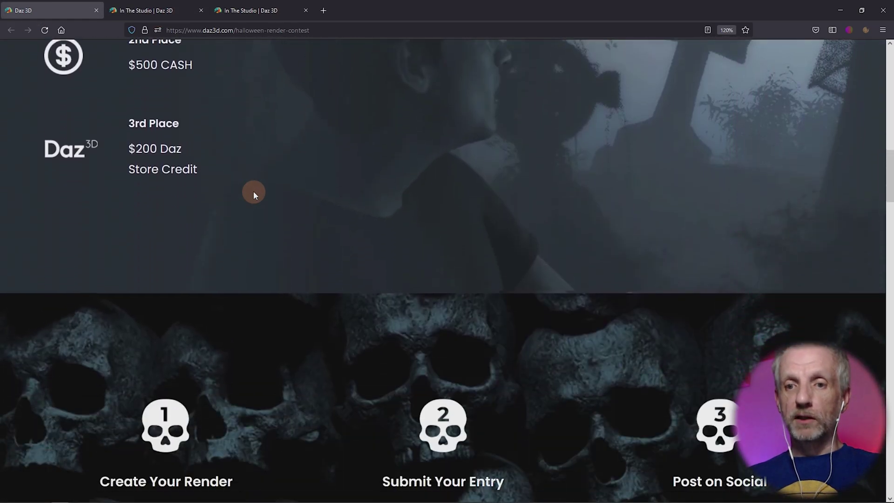
scroll(254, 195, "down", 10)
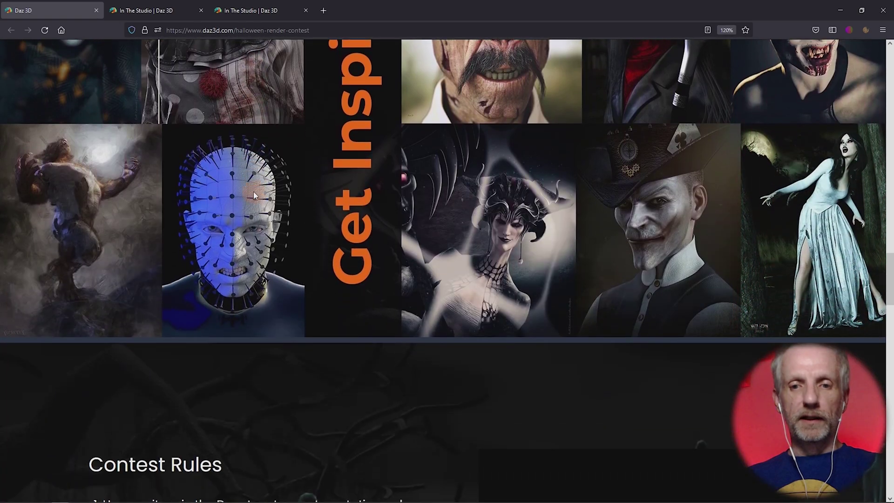
scroll(254, 192, "down", 8)
scroll(196, 233, "up", 1)
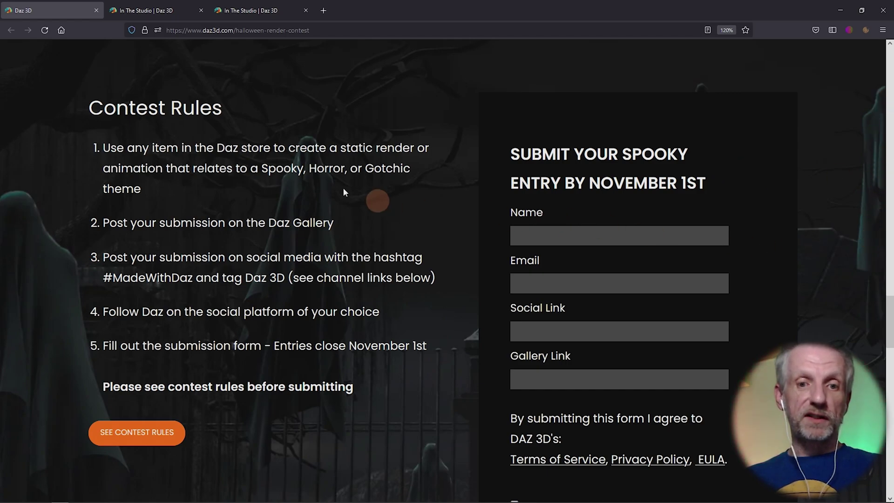
scroll(345, 234, "down", 1)
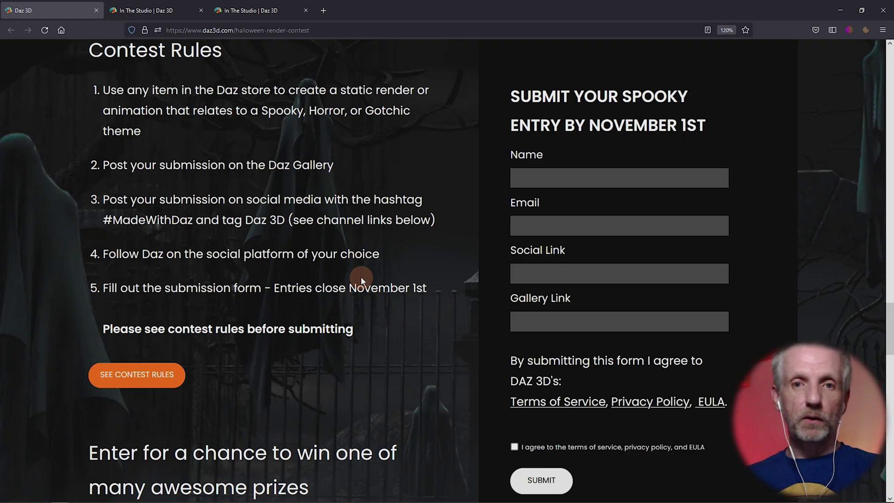
left_click(146, 10)
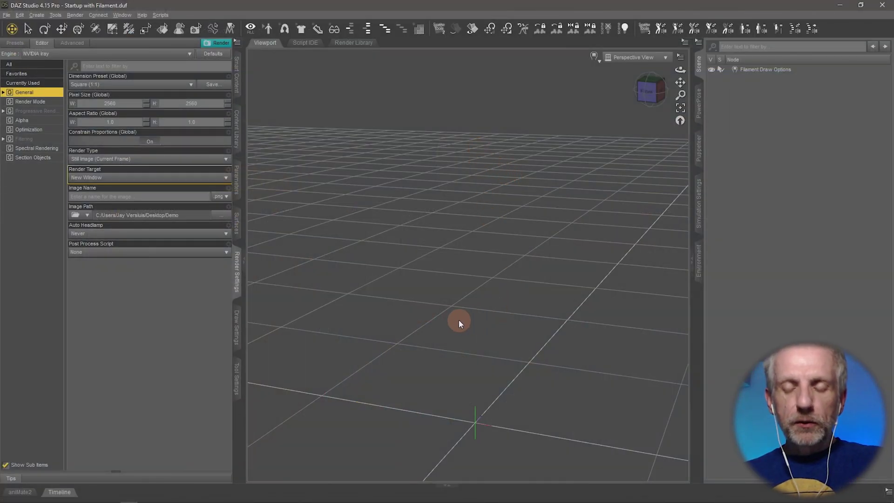
- Create a Sphere primitive through New Primitive and orbit the view around it
scroll(459, 320, "down", 5)
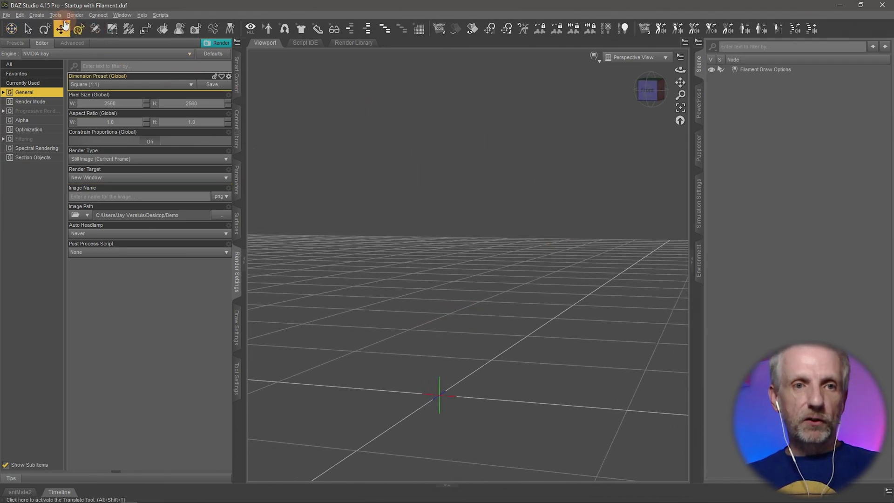
left_click(44, 15)
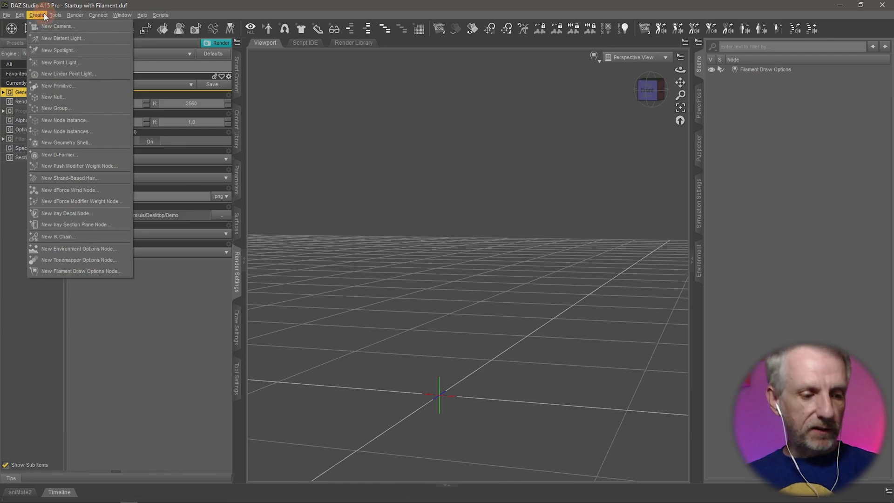
left_click(97, 87)
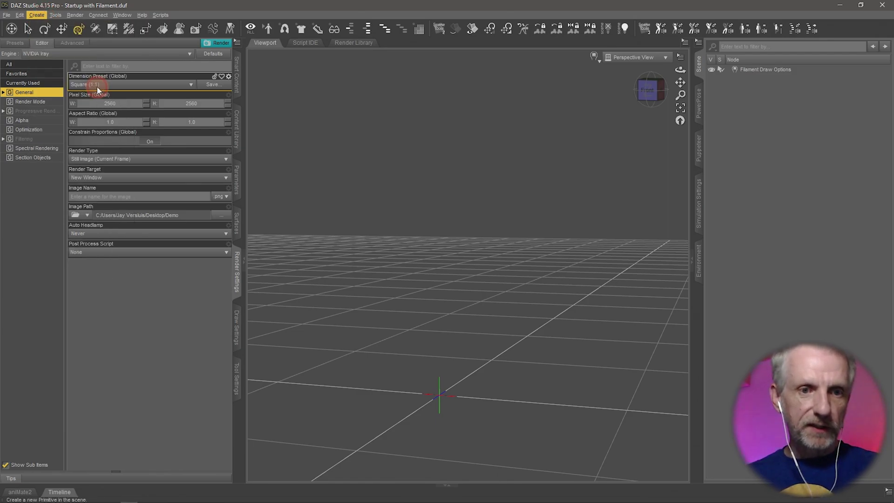
left_click(226, 91)
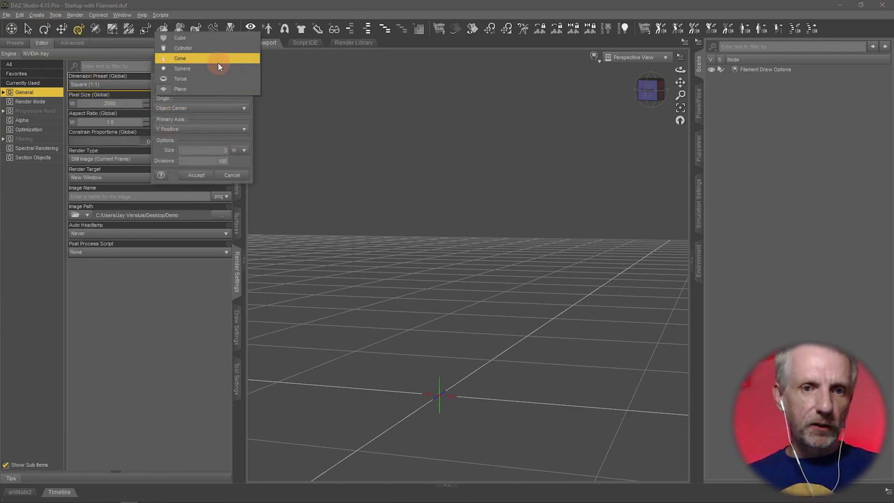
left_click(218, 68)
left_click(196, 175)
mouse_move(464, 126)
left_mouse_down("alt")
mouse_move(455, 87)
mouse_move(579, 194)
mouse_move(581, 168)
mouse_move(572, 216)
left_mouse_up("alt")
left_click(43, 15)
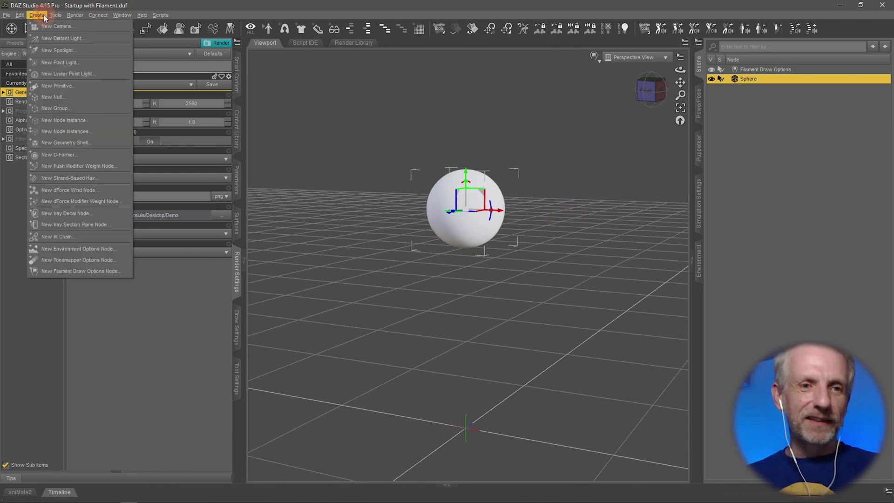
- Create a Plane primitive sized 3 m with 100 divisions
left_click(57, 86)
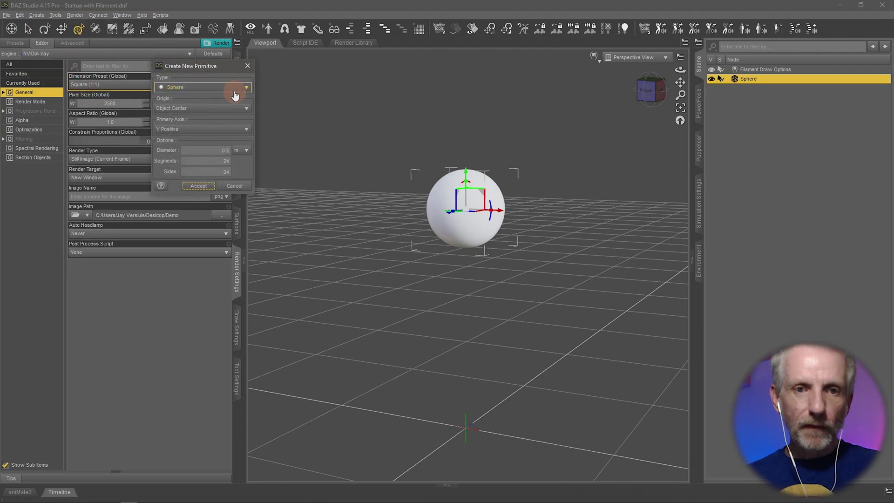
left_click(202, 87)
left_click(216, 110)
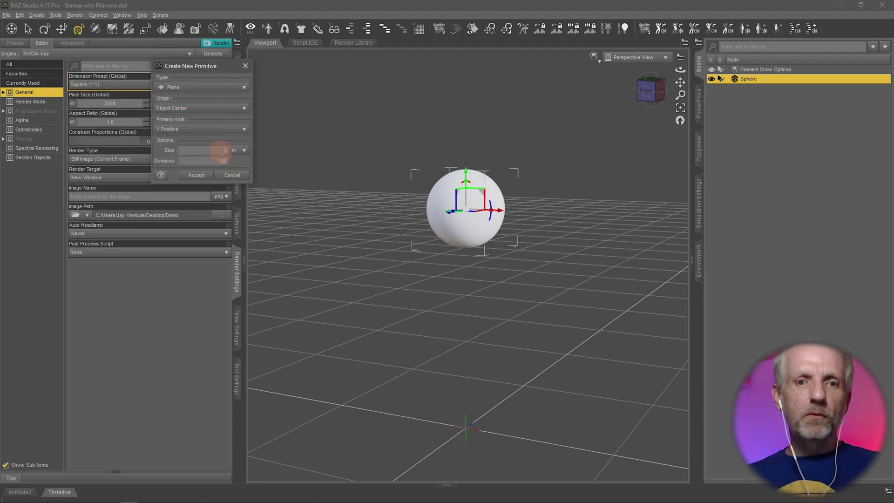
left_click(221, 150)
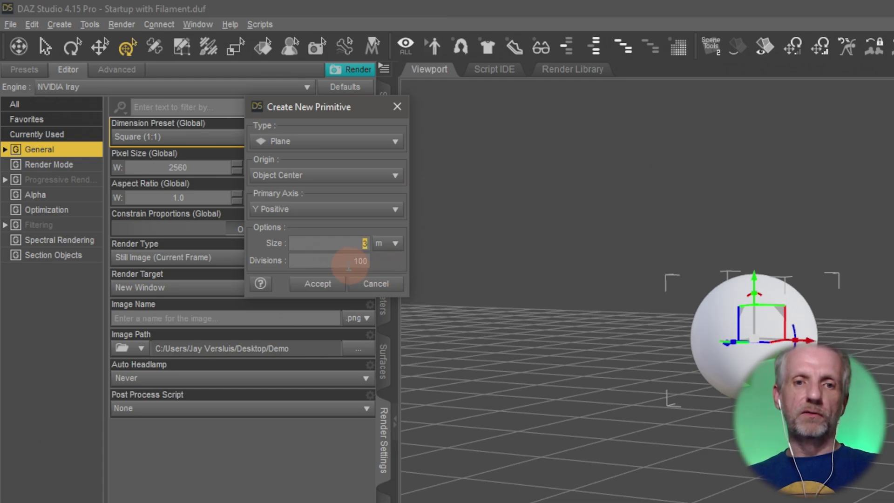
left_click_drag(332, 262, 398, 269)
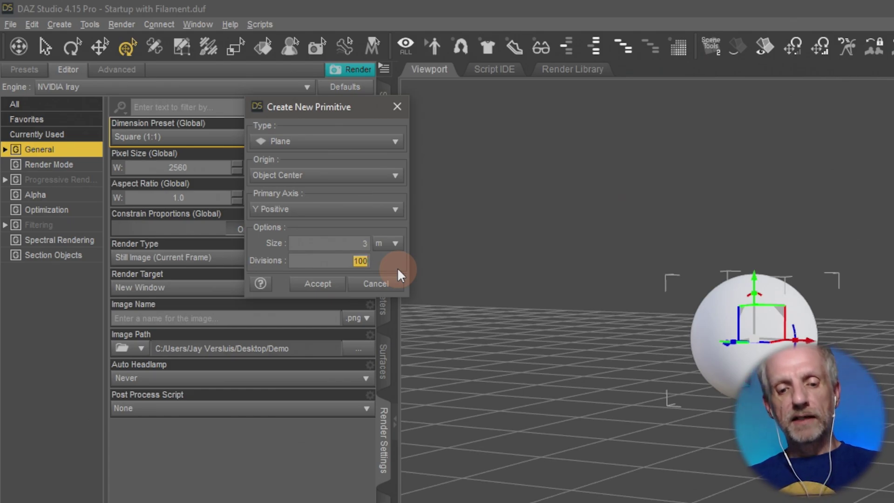
type("1")
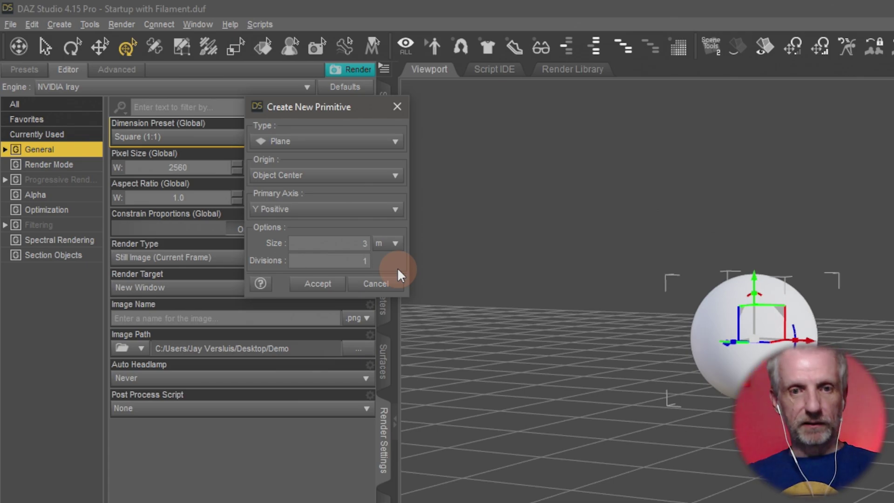
type("00")
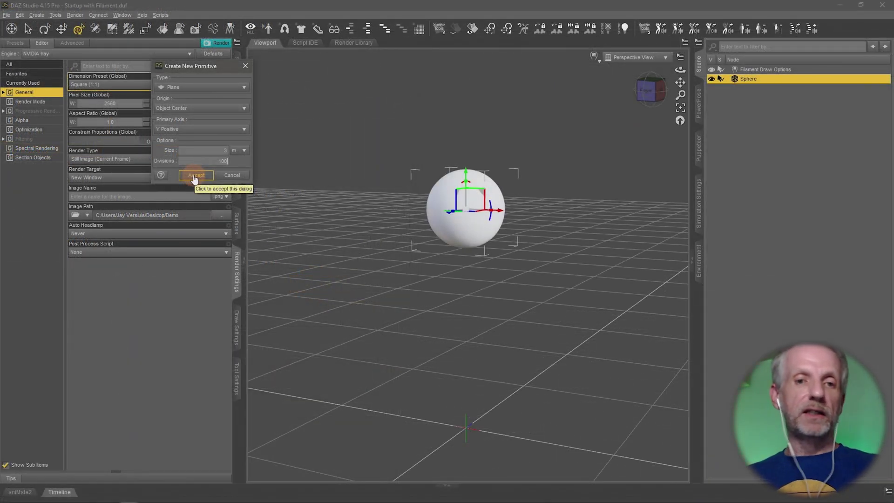
left_click(195, 177)
- Raise the plane to about 98.63 cm, just above the sphere
left_click(473, 429)
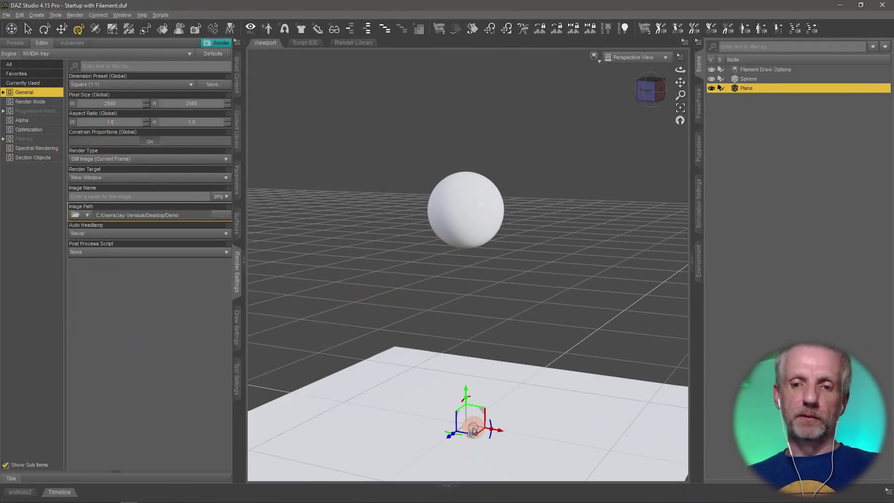
left_click_drag(473, 430, 412, 371, "alt")
left_click_drag(466, 347, 452, 141)
mouse_move(465, 326)
left_mouse_down("alt")
mouse_move(465, 305)
mouse_move(465, 335)
mouse_move(454, 333)
left_mouse_up("alt")
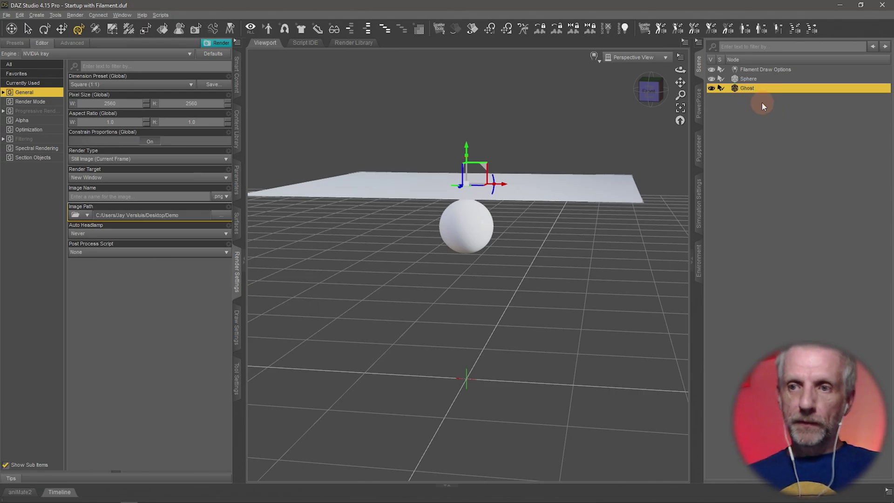
- Rename the sphere to Head and open the dForce Simulation Settings
left_click(749, 79)
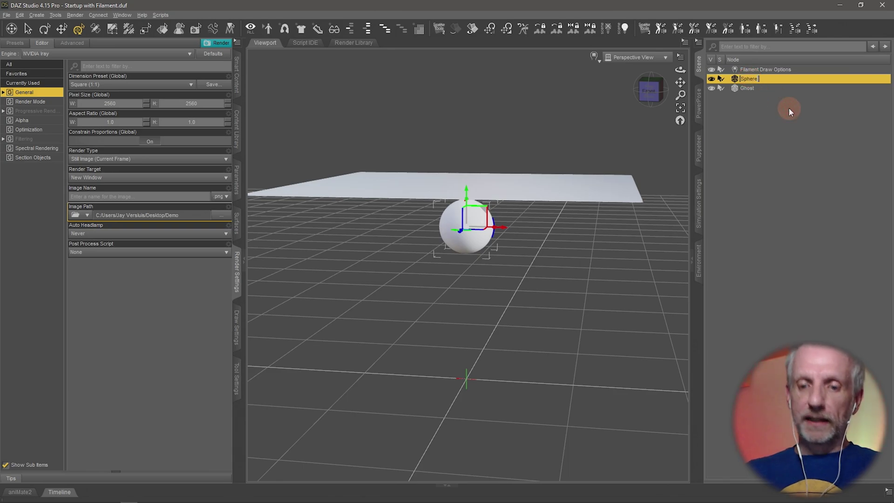
left_click(757, 88)
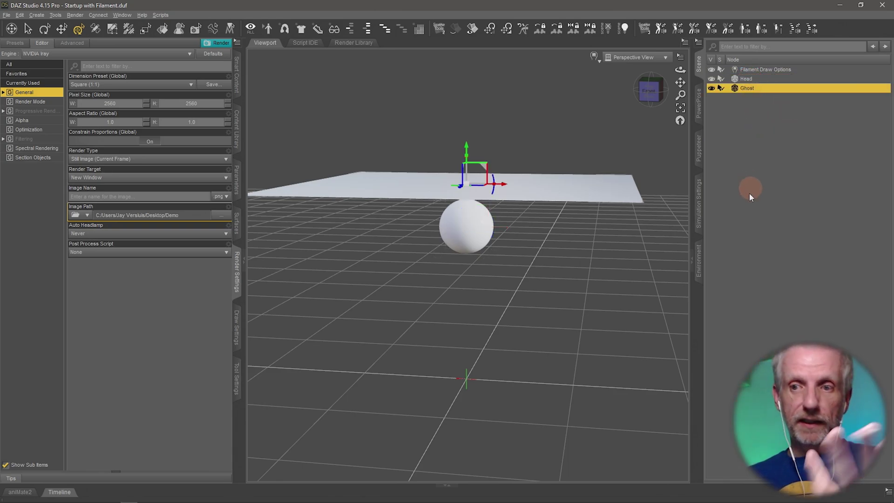
left_click(700, 207)
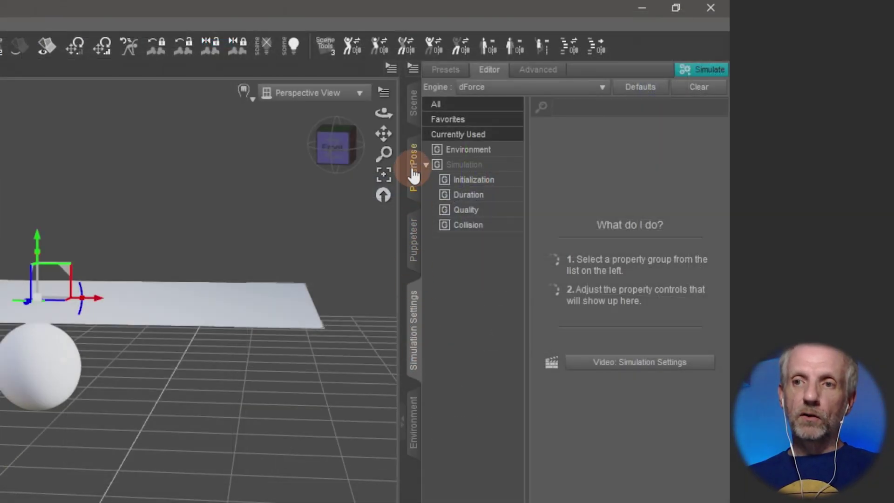
- Make the Ghost plane a dynamic dForce surface and run the cloth simulation
left_click(414, 68)
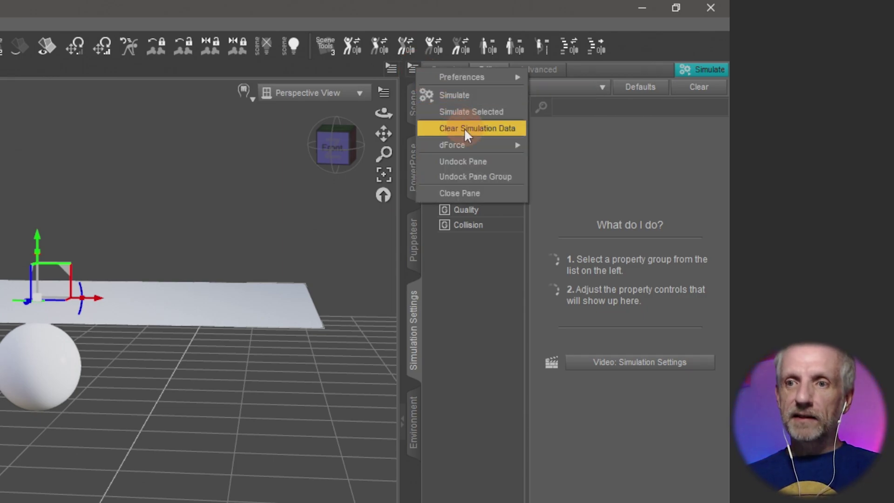
mouse_move(474, 141)
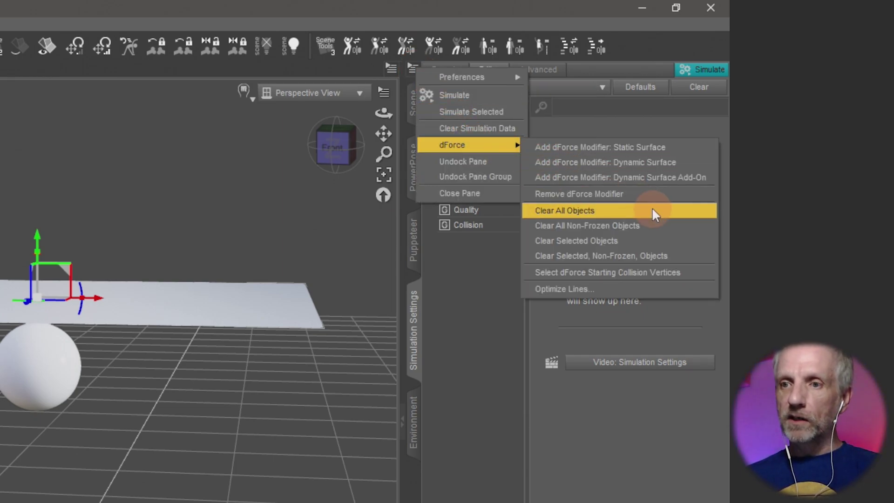
left_click(674, 163)
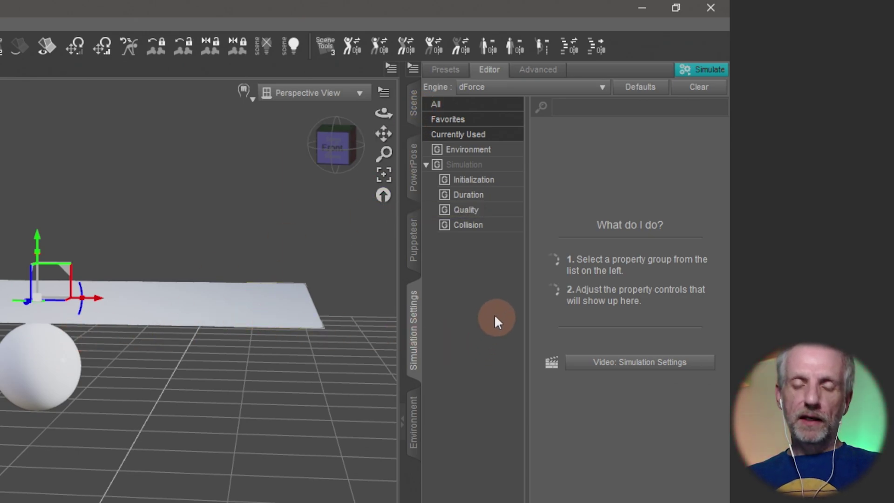
mouse_move(289, 407)
left_mouse_down()
mouse_move(279, 405)
mouse_move(294, 401)
left_mouse_up()
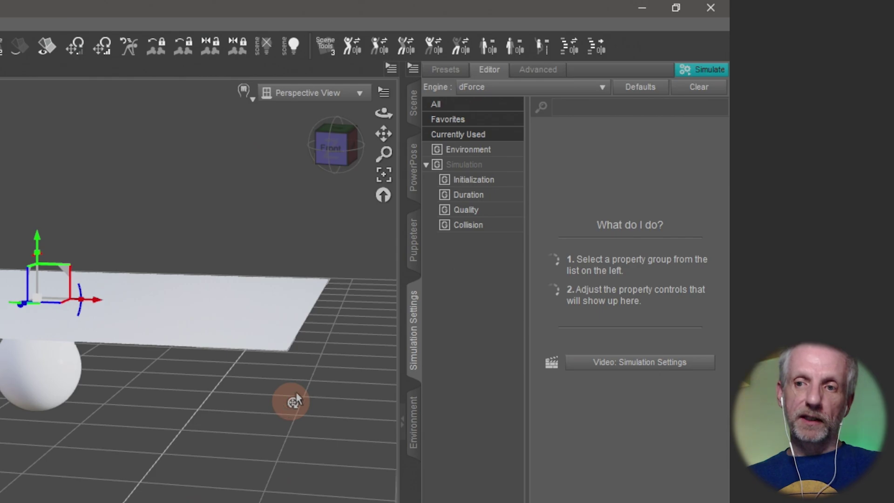
left_click(706, 72)
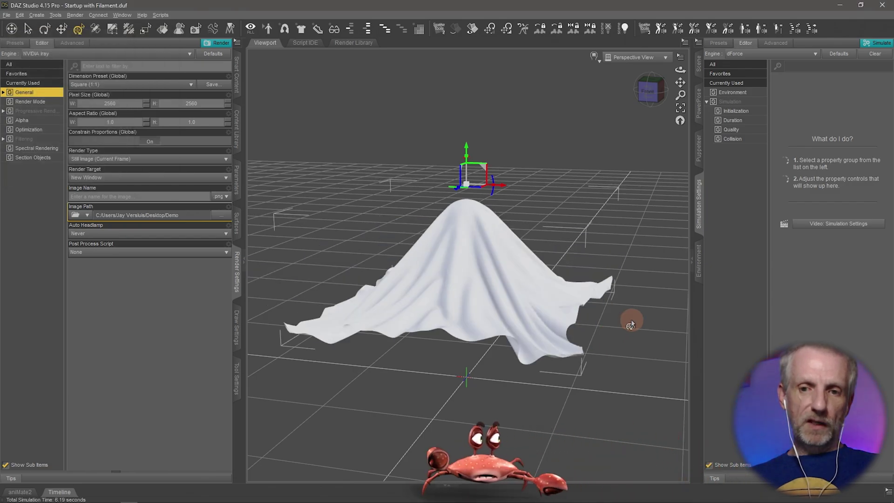
- From a low camera angle, view the Filament Draw Options' Environment and SSAO parameters
left_click_drag(624, 323, 622, 326, "alt")
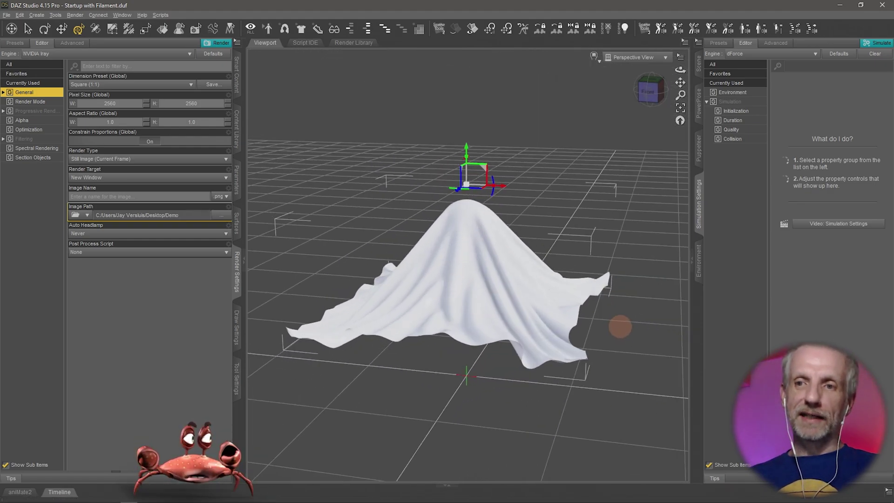
left_click(698, 64)
left_click(810, 70)
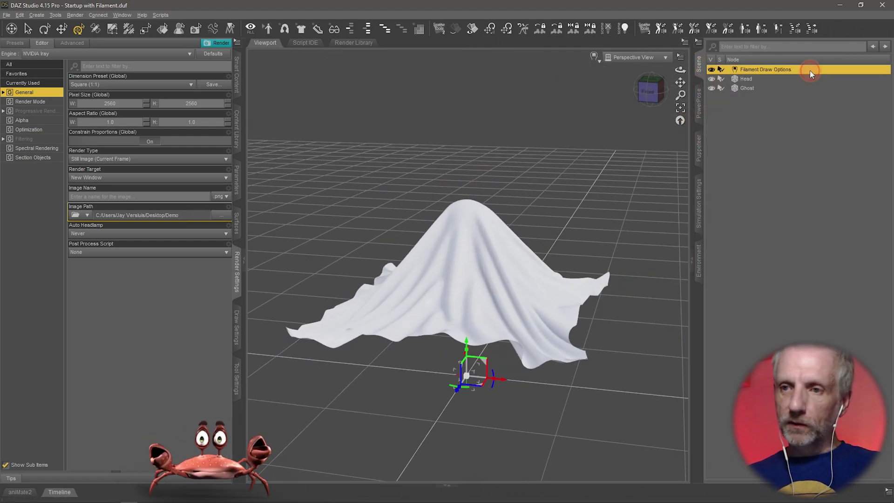
left_click(236, 181)
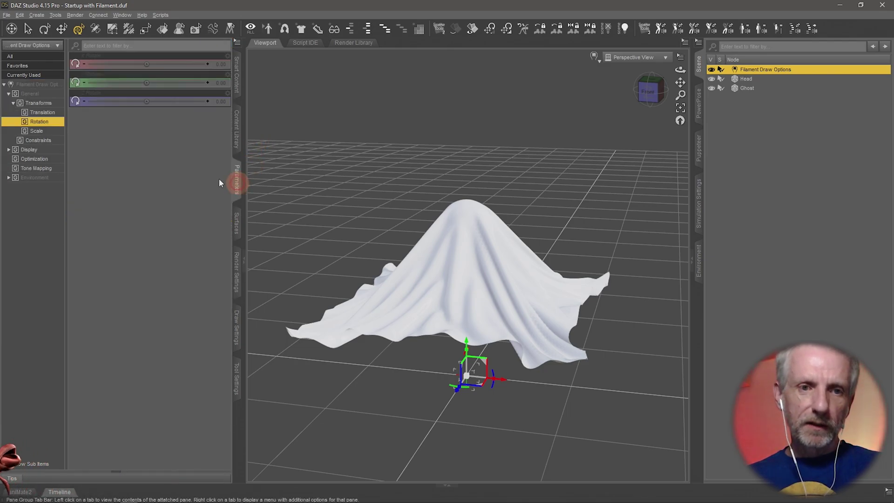
left_click(47, 85)
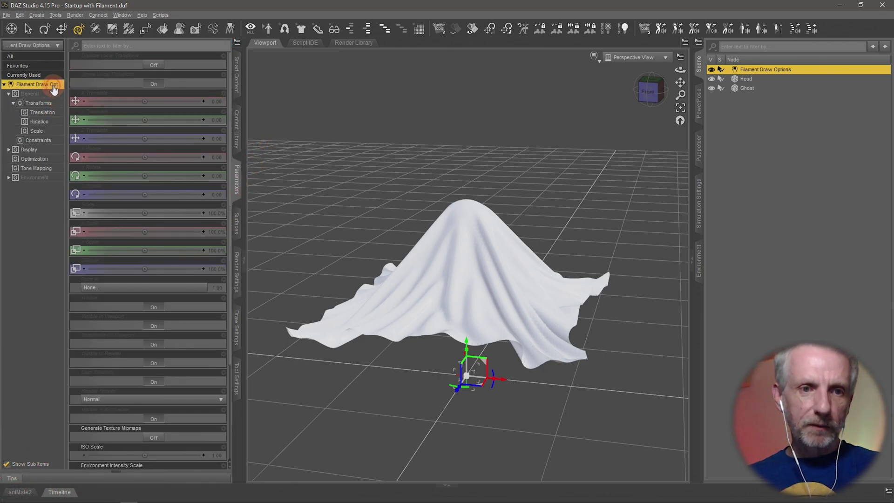
left_click(47, 181)
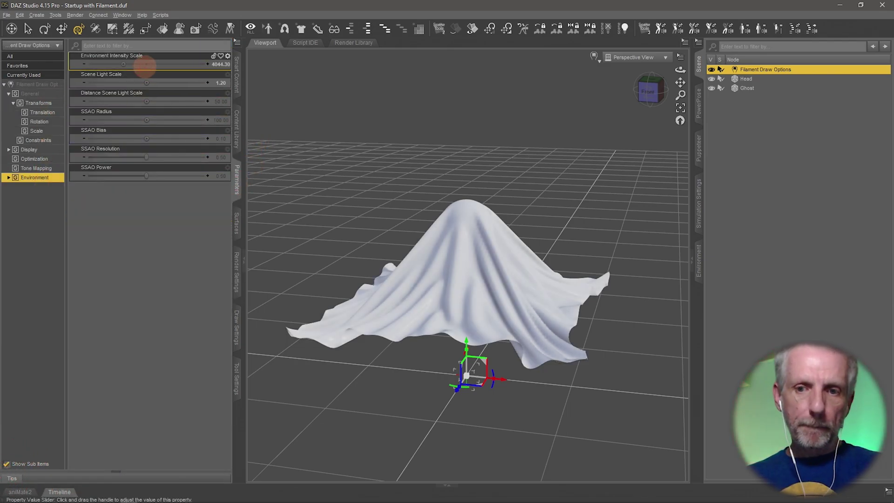
- Select the Ghost cloth and return to the dForce Simulation Settings
left_click(741, 90)
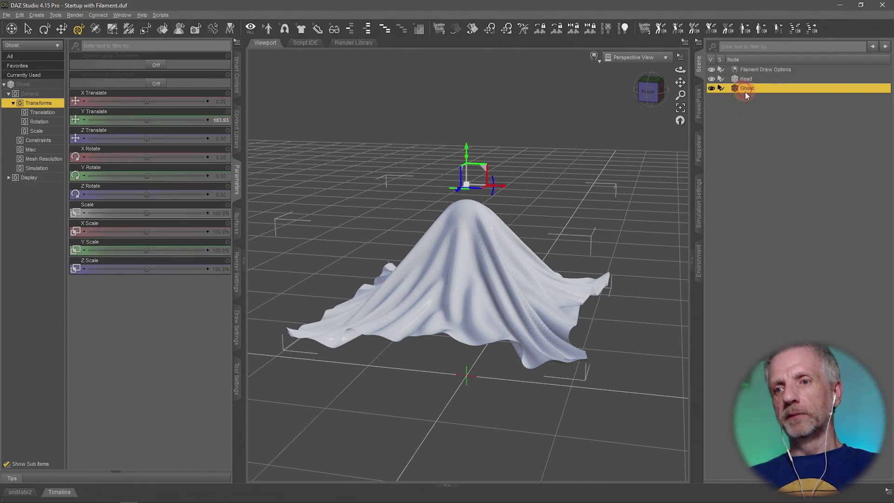
left_click(700, 262)
left_click(699, 207)
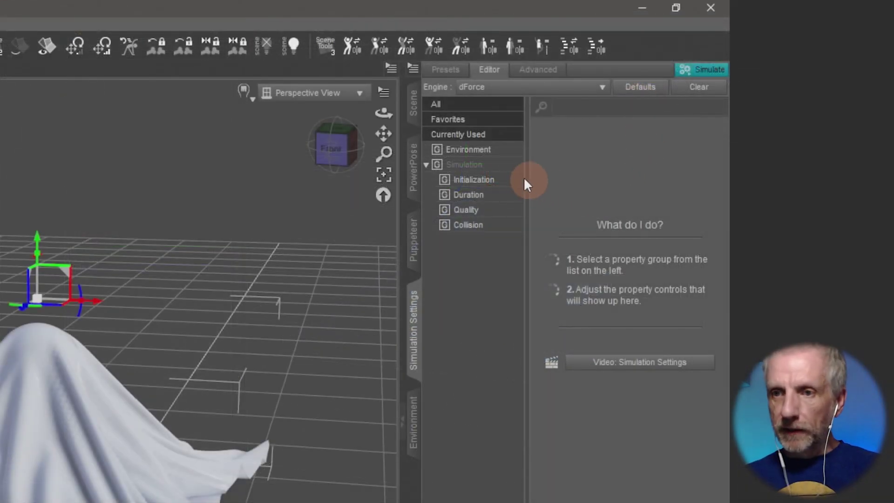
- Simulate the Ghost as an animation over the timeline play range of 0–120 frames
left_click(484, 200)
left_click(660, 140)
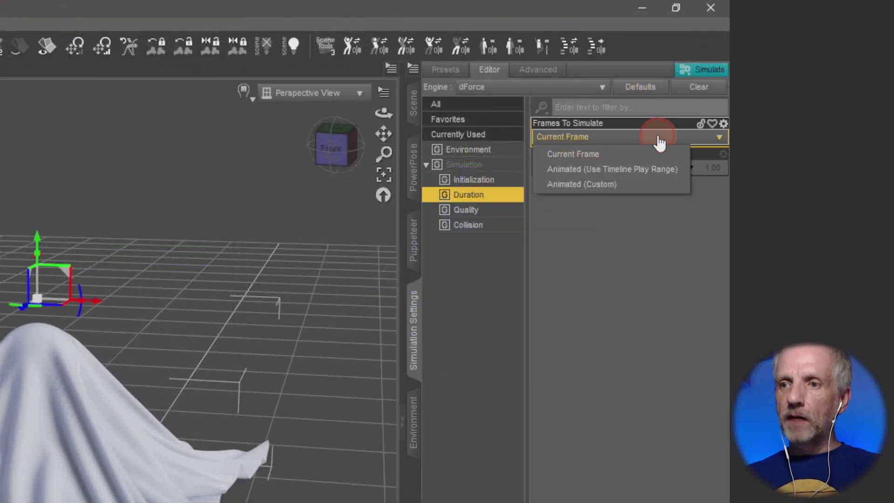
left_click(658, 170)
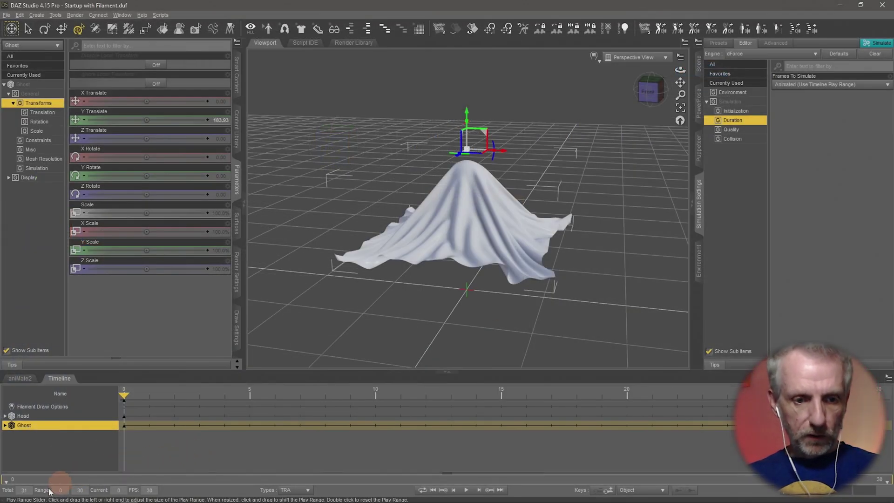
type("12")
left_click(51, 489)
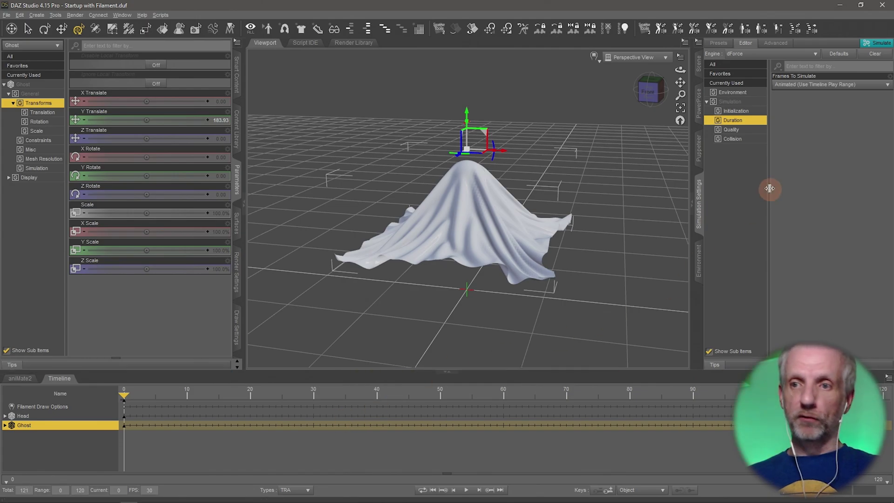
left_click(856, 63)
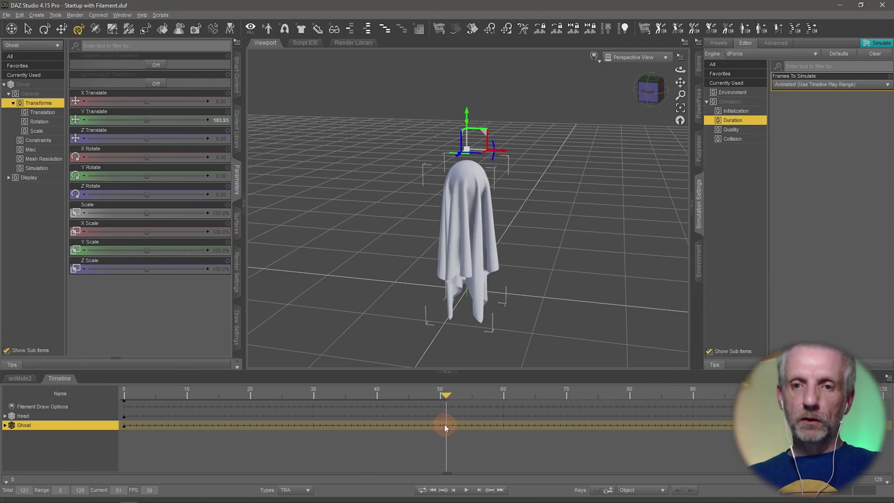
- Scrub the animation to frame 93 and orbit to a left-side view of the ghost
left_click_drag(445, 424, 708, 474)
mouse_move(606, 317)
left_mouse_down("alt")
mouse_move(596, 300)
mouse_move(616, 302)
mouse_move(581, 298)
mouse_move(604, 305)
left_mouse_up("alt")
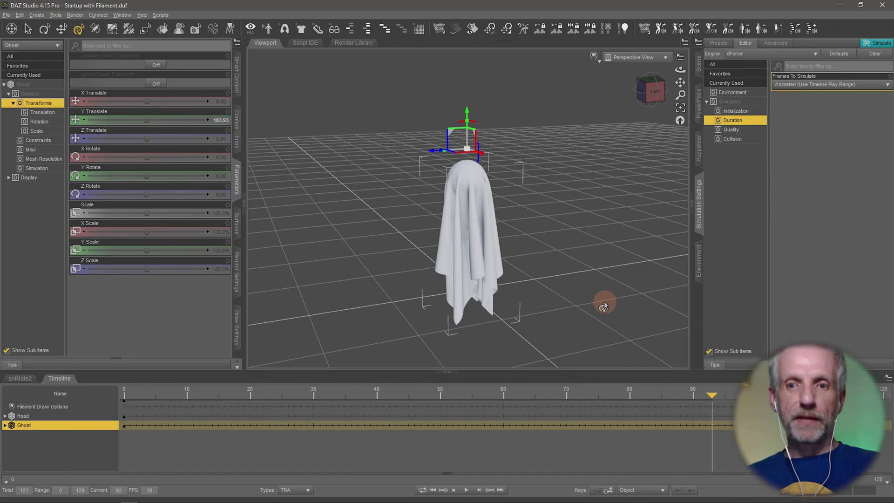
mouse_move(565, 270)
left_mouse_down("alt")
mouse_move(587, 271)
mouse_move(565, 267)
left_mouse_up("alt")
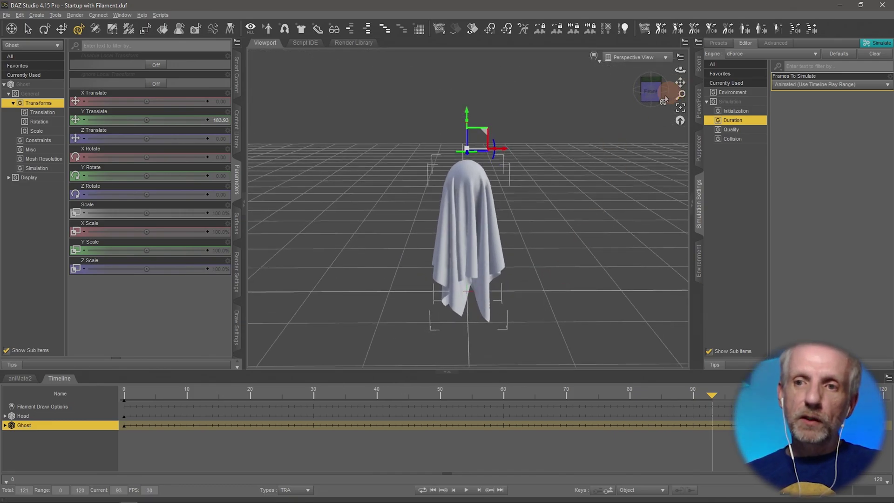
mouse_move(613, 193)
left_mouse_down("alt")
mouse_move(613, 184)
mouse_move(612, 191)
left_mouse_up("alt")
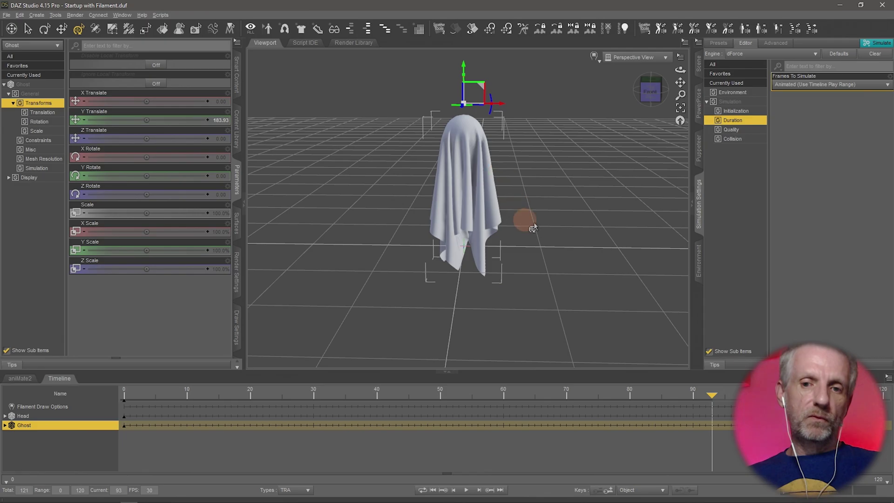
left_click_drag(582, 217, 579, 222, "alt")
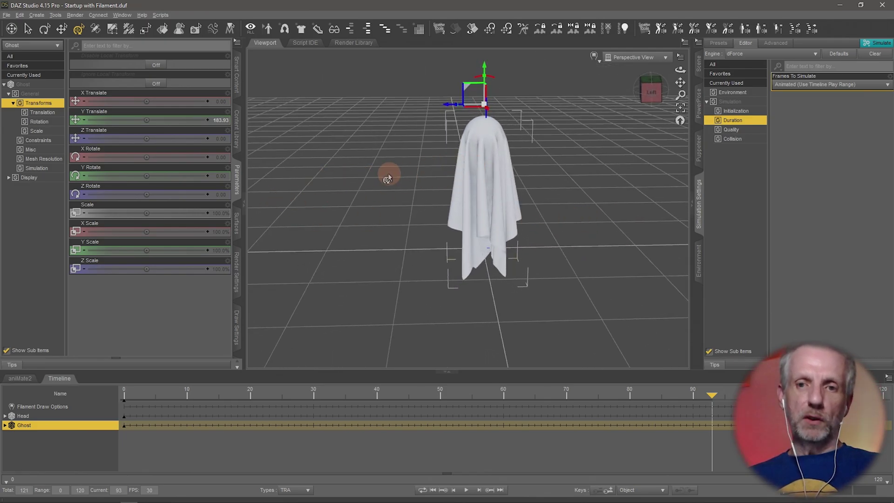
- Create a dForce Wind Node and drag it out along Z to 189.99, aimed at the ghost
left_click(37, 15)
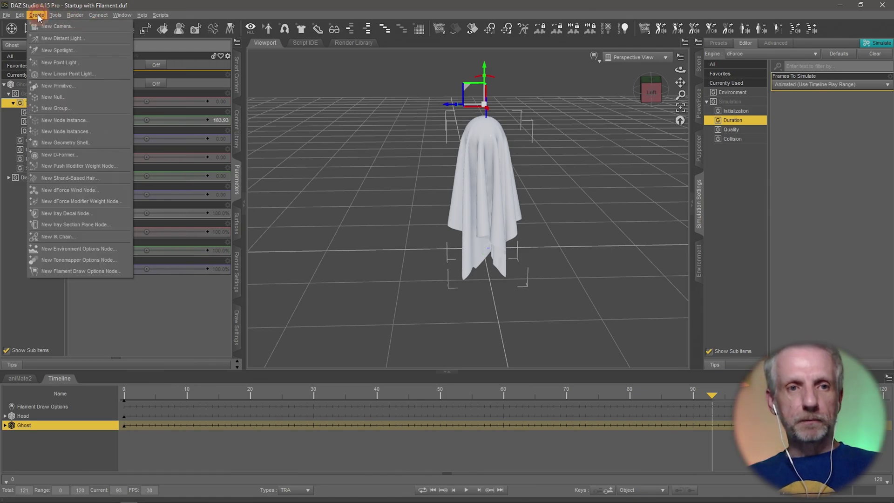
left_click(107, 191)
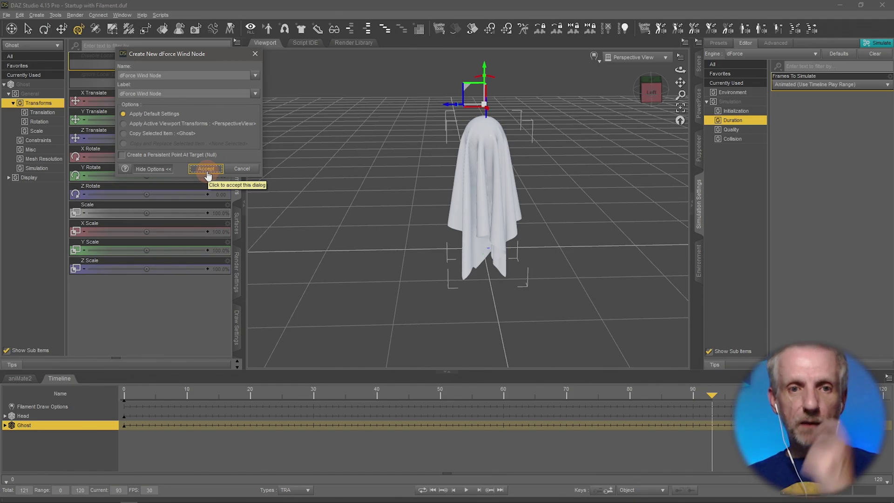
left_click(205, 168)
left_click(699, 65)
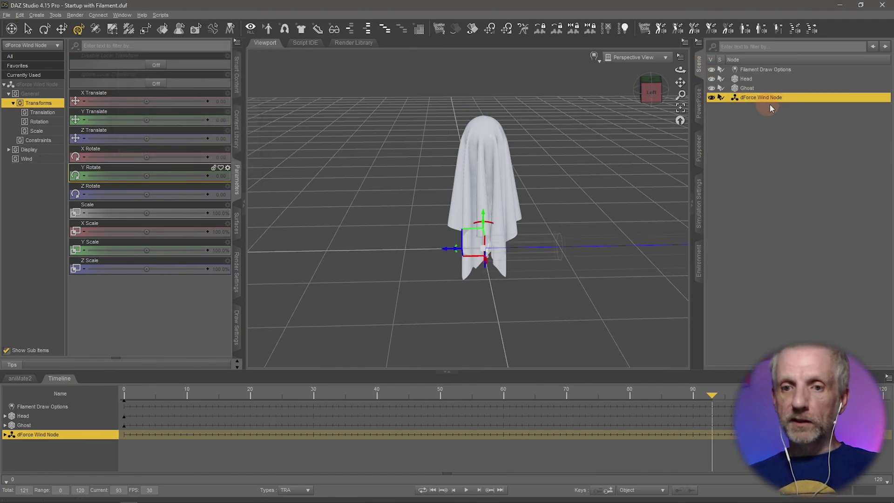
left_click(489, 272)
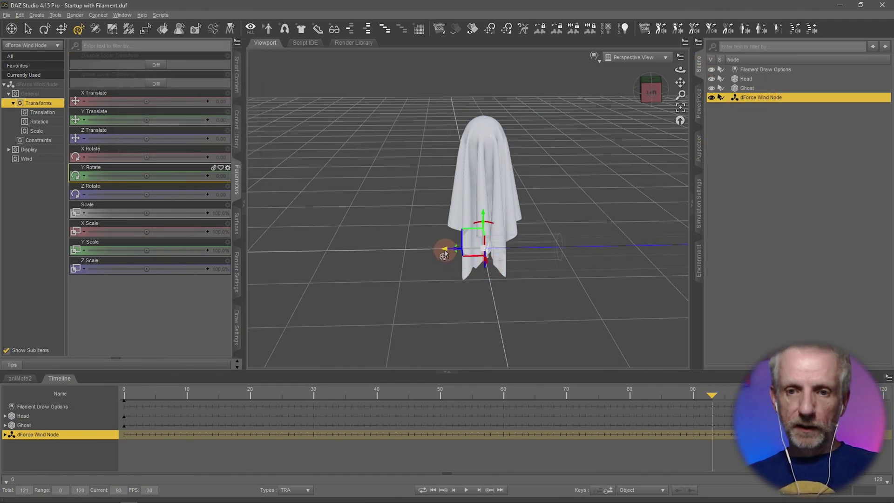
left_click_drag(445, 253, 295, 254)
left_click_drag(343, 329, 392, 278, "alt")
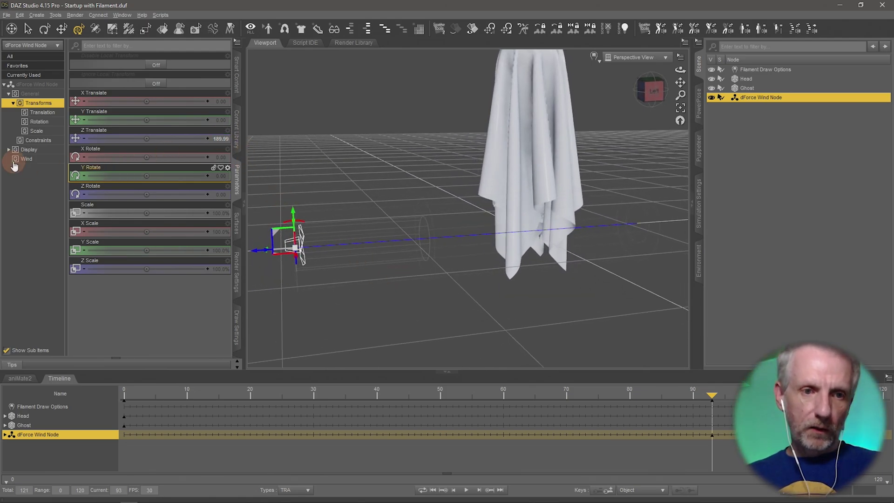
- Give the wind Diameter 123.89, Falloff Start 5.03 and Falloff Length 2.75
left_click(46, 163)
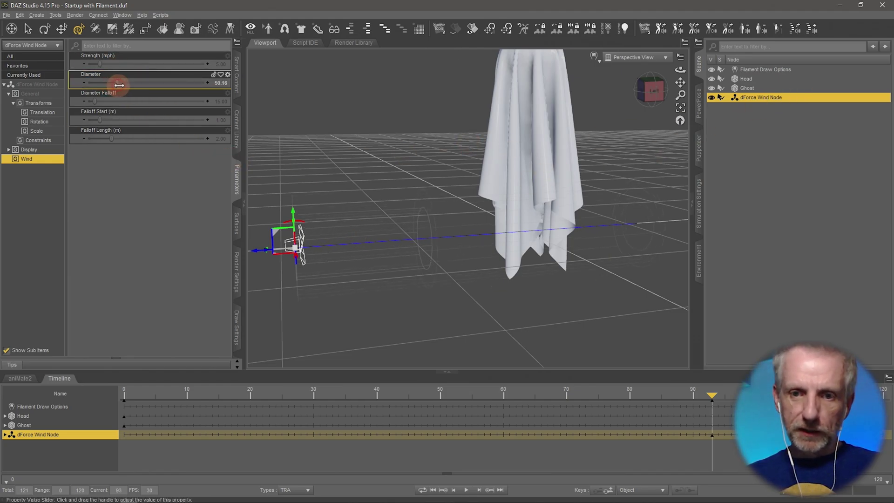
left_click_drag(413, 202, 413, 199, "alt")
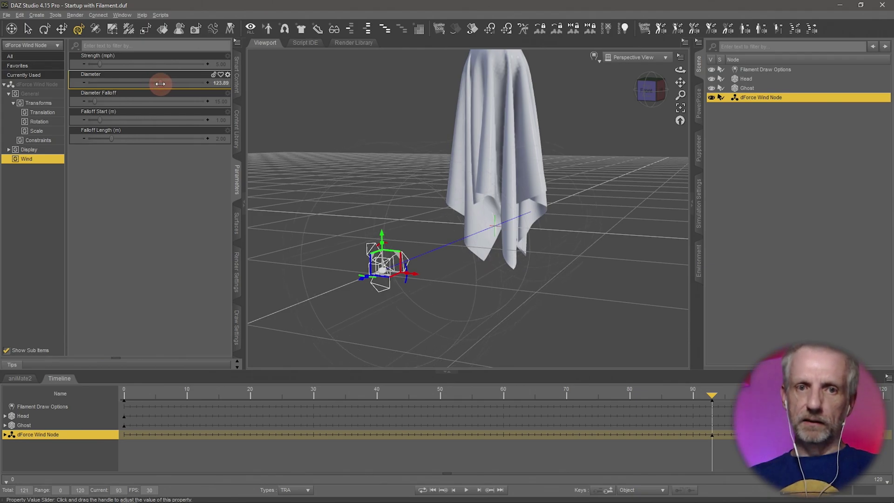
mouse_move(365, 180)
left_mouse_down("alt")
mouse_move(355, 180)
mouse_move(367, 180)
left_mouse_up("alt")
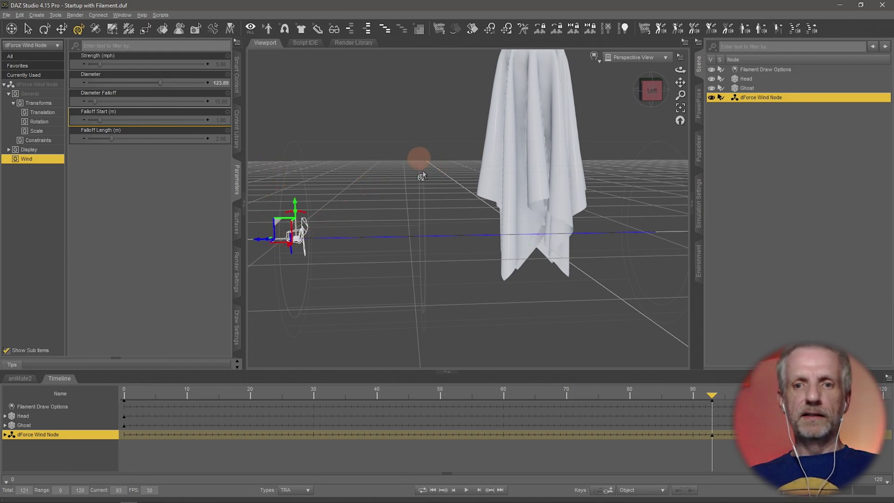
left_click_drag(499, 219, 496, 221, "alt")
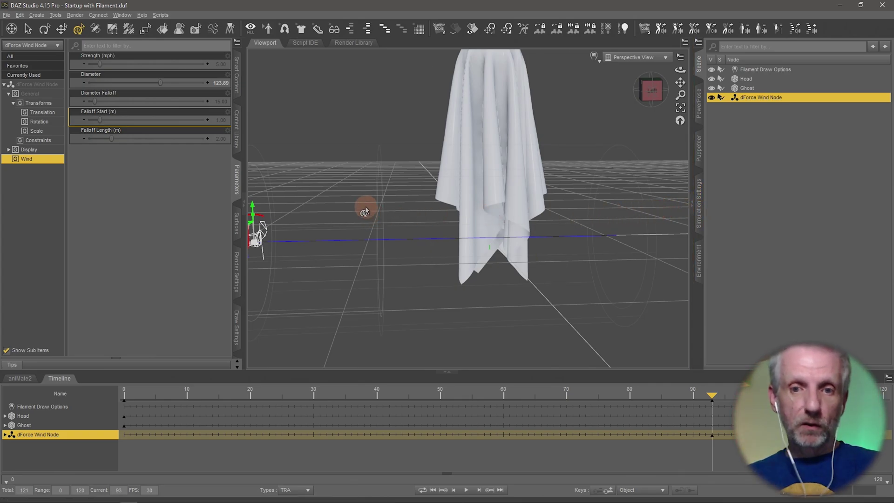
left_click_drag(481, 207, 480, 199, "alt")
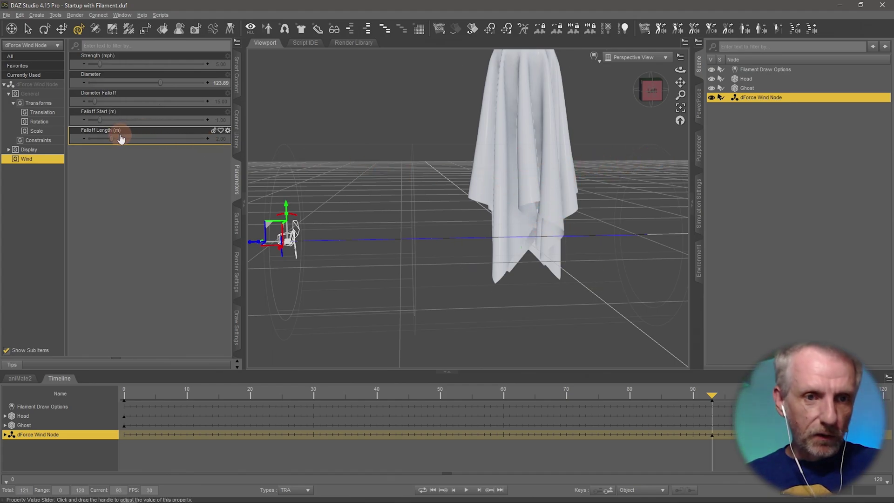
left_click_drag(121, 138, 106, 126)
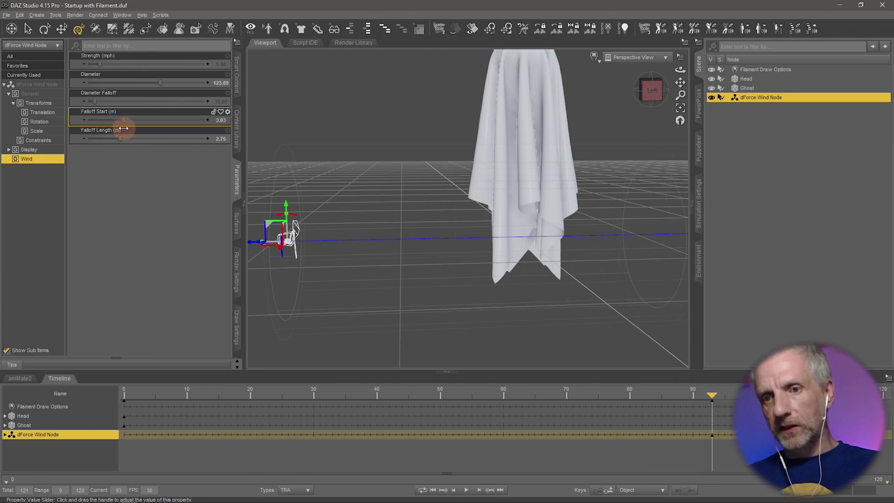
left_click_drag(531, 220, 510, 194, "alt")
- Re-run the dForce cloth simulation with the wind blowing on the ghost
left_click(730, 121)
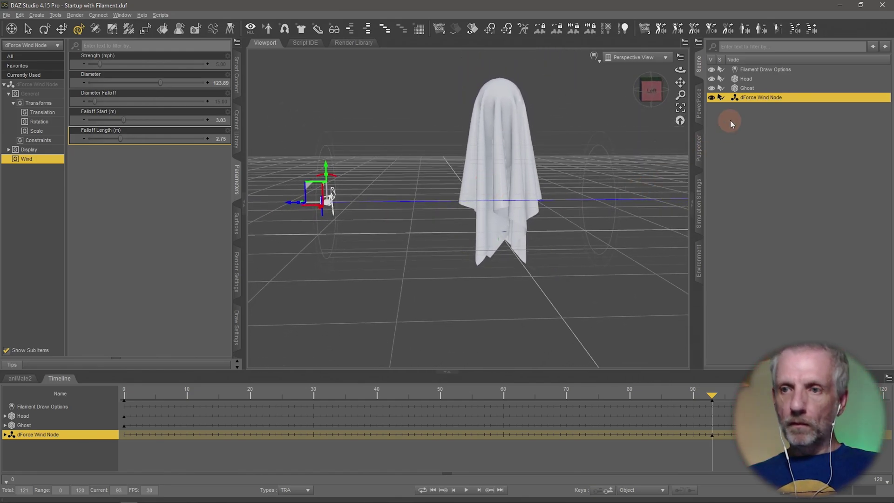
left_click(699, 204)
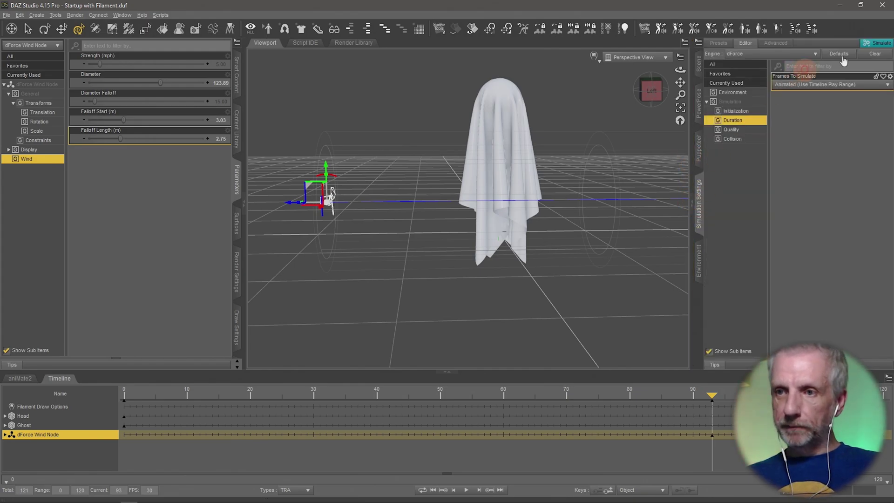
left_click(877, 43)
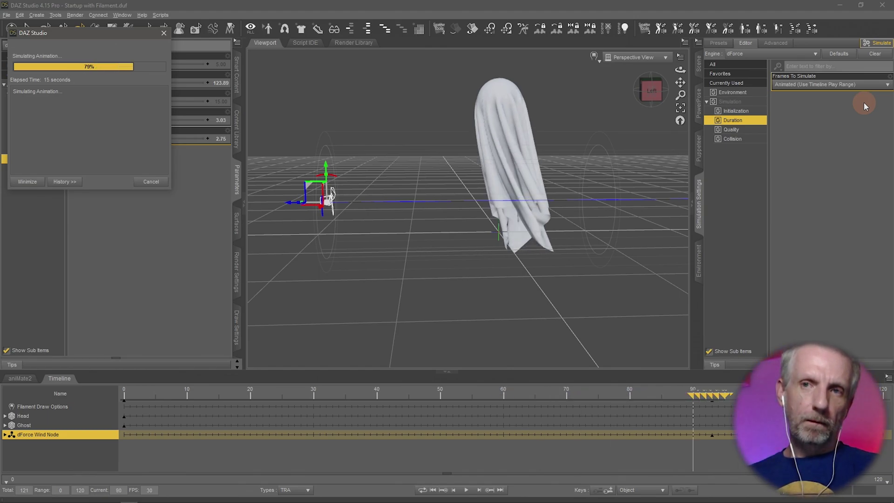
left_click_drag(448, 250, 687, 145, "alt")
- Set wind Strength to 10 mph, rotate the wind node about 14.5°, and show Simulation Settings
left_click(698, 63)
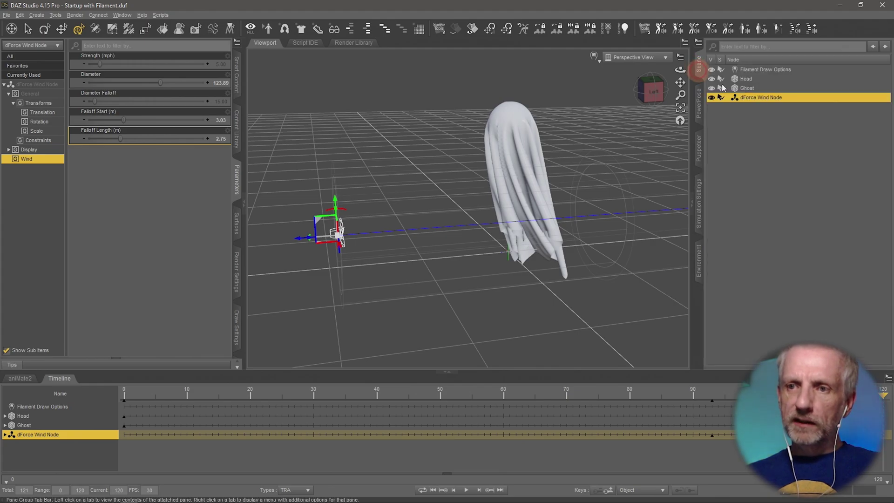
left_click(225, 64)
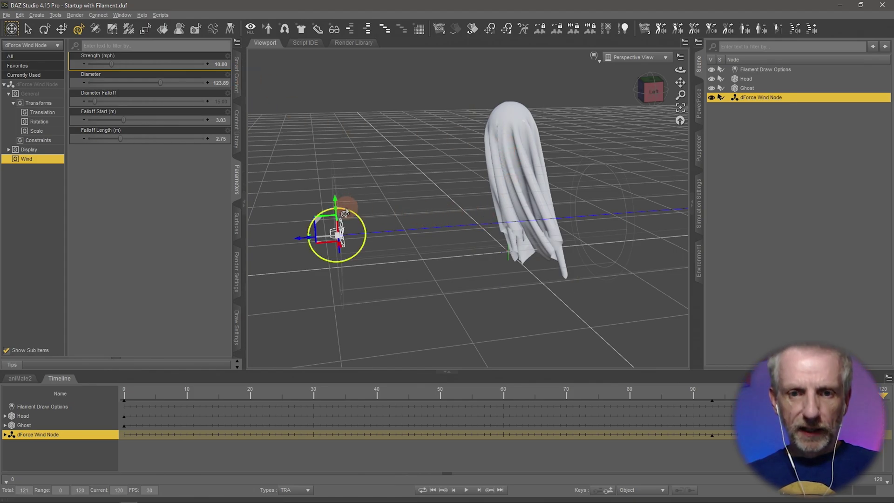
left_click_drag(344, 214, 356, 229)
mouse_move(343, 264)
left_mouse_down("alt")
mouse_move(342, 249)
mouse_move(347, 269)
left_mouse_up("alt")
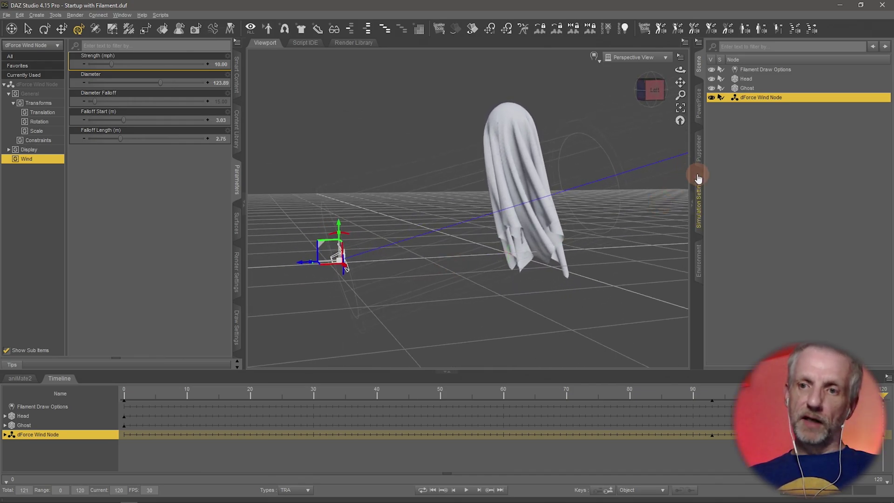
left_click(697, 233)
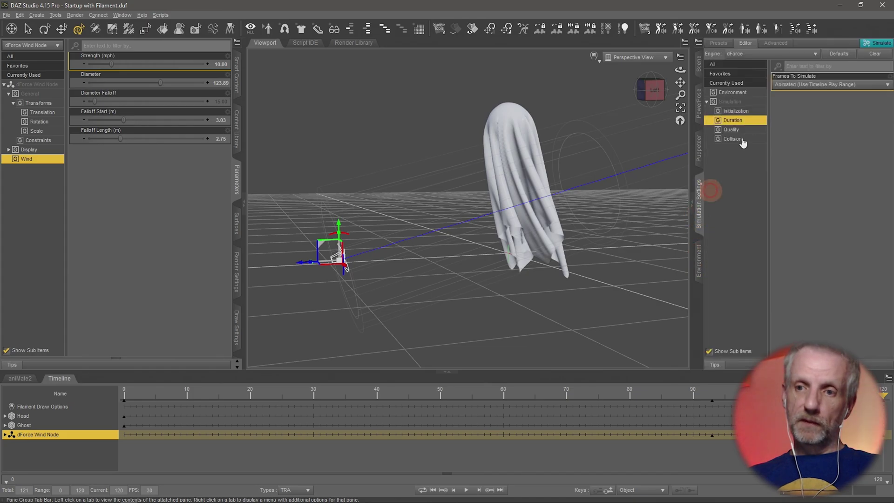
- Set the wind Strength to 8 mph at frame 0 and re-simulate the ghost cloth
left_click(880, 44)
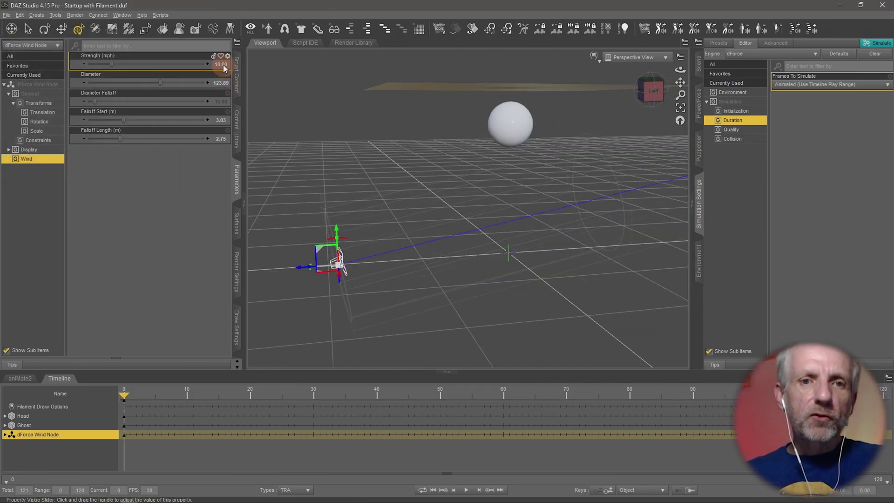
left_click(222, 64)
type("8")
key("Return")
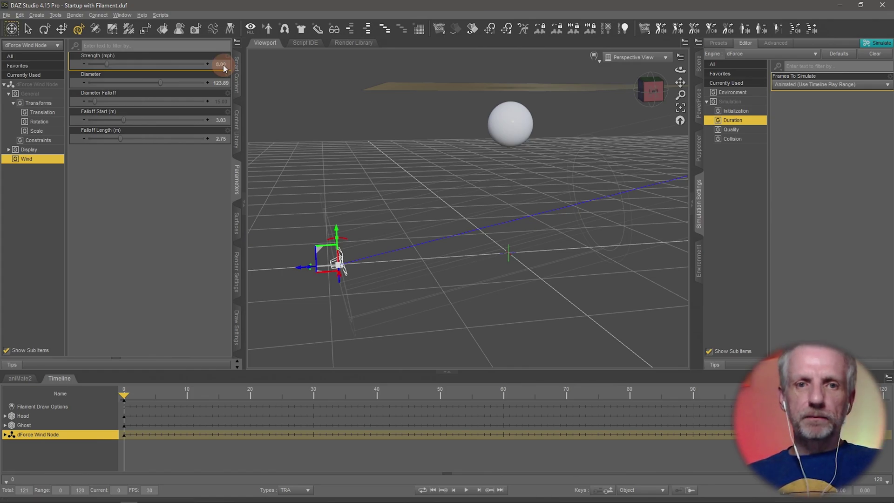
left_click(883, 42)
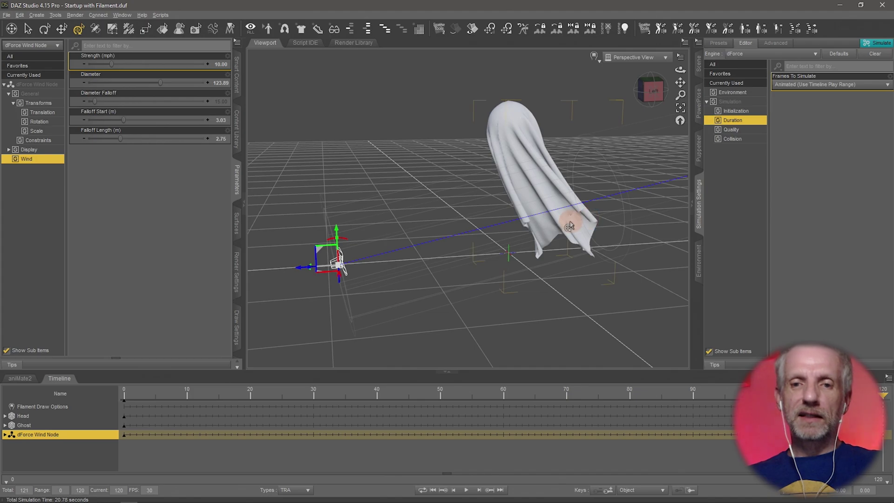
left_click_drag(399, 230, 406, 237, "alt")
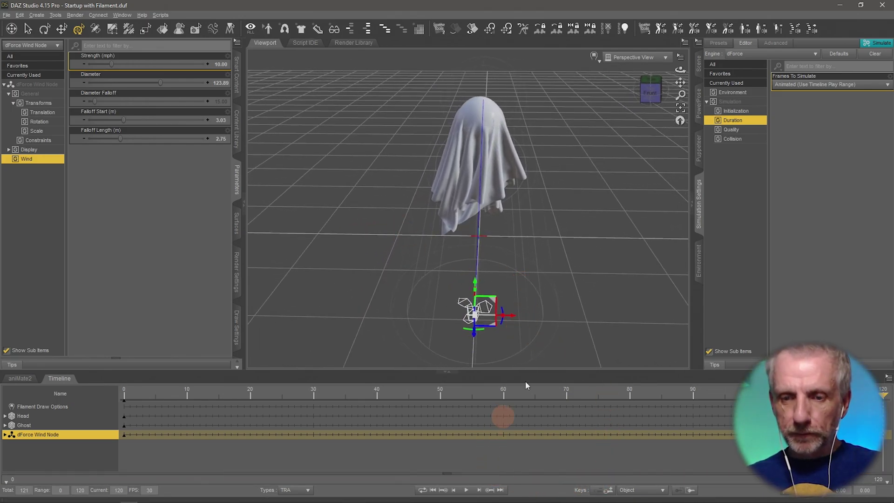
- At frame 0, shift the wind node about 18 cm left along X and re-simulate
left_click(433, 491)
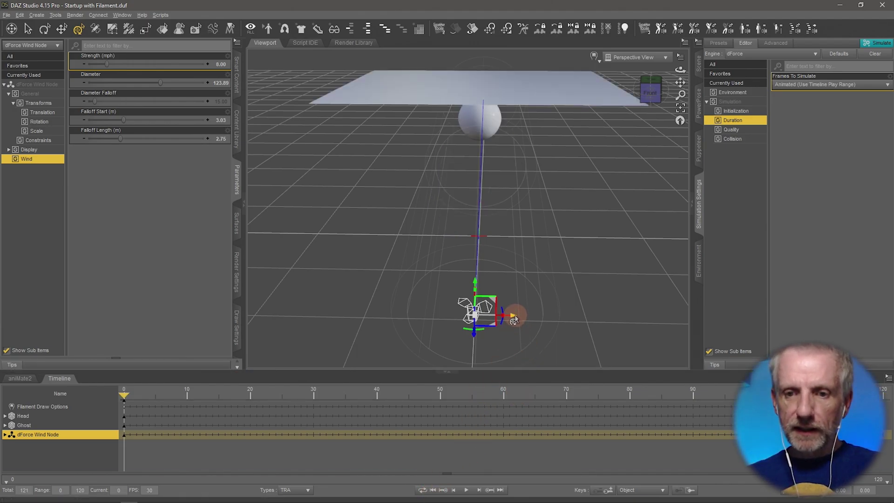
left_click_drag(513, 321, 494, 323)
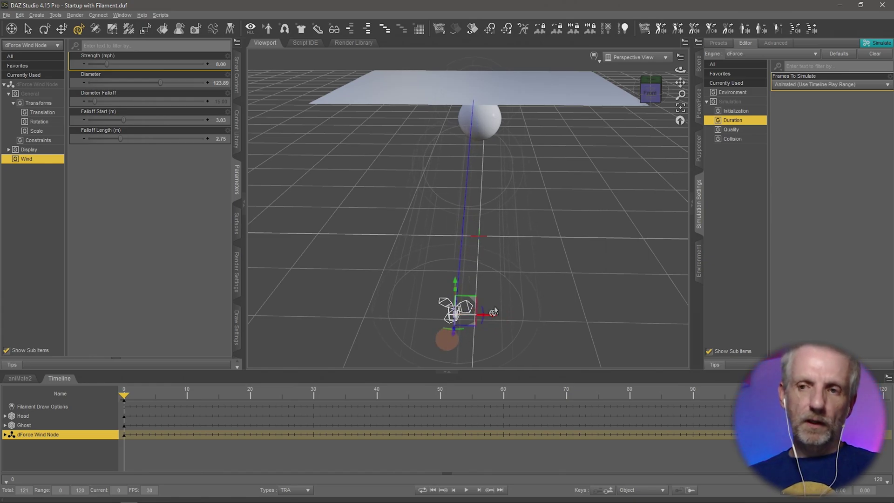
left_click(881, 43)
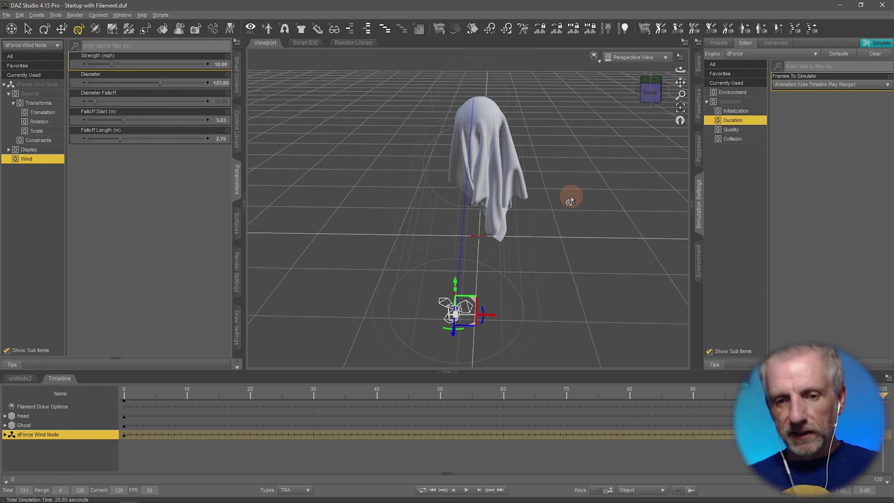
- Shift the wind node about 10.6 cm right, re-simulate, and inspect the drape at frame 76
left_click(432, 490)
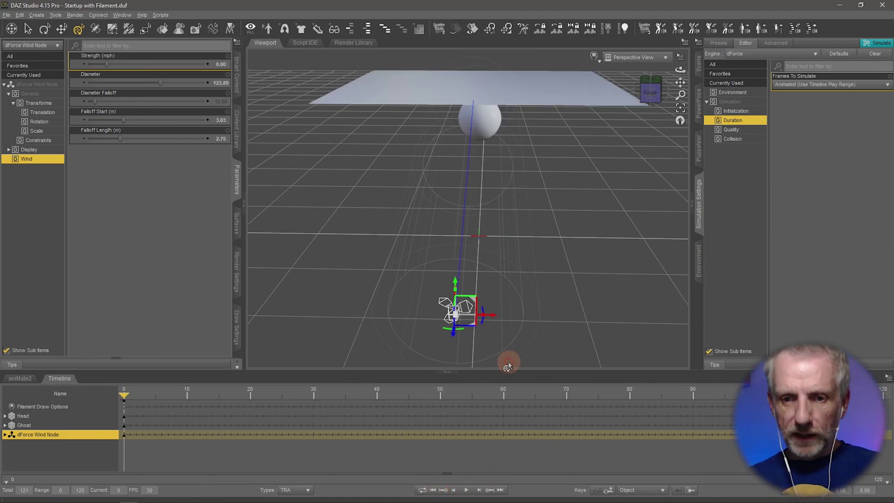
left_click_drag(493, 319, 504, 317)
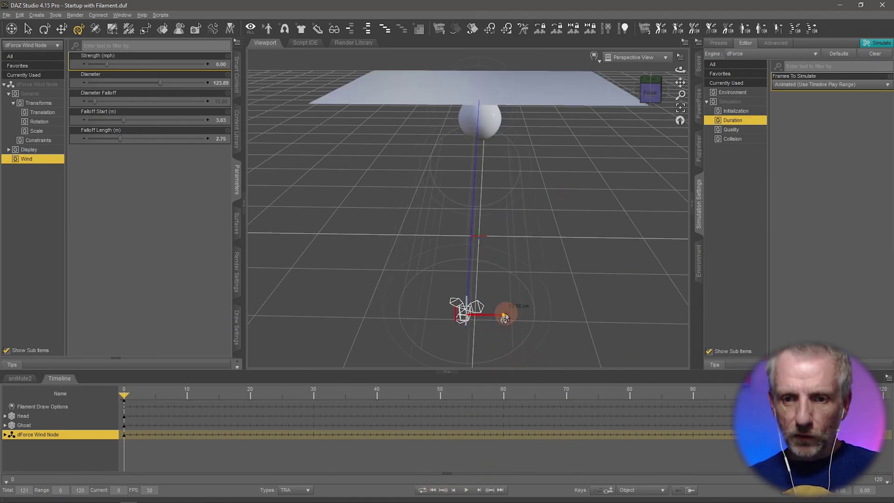
left_click(877, 42)
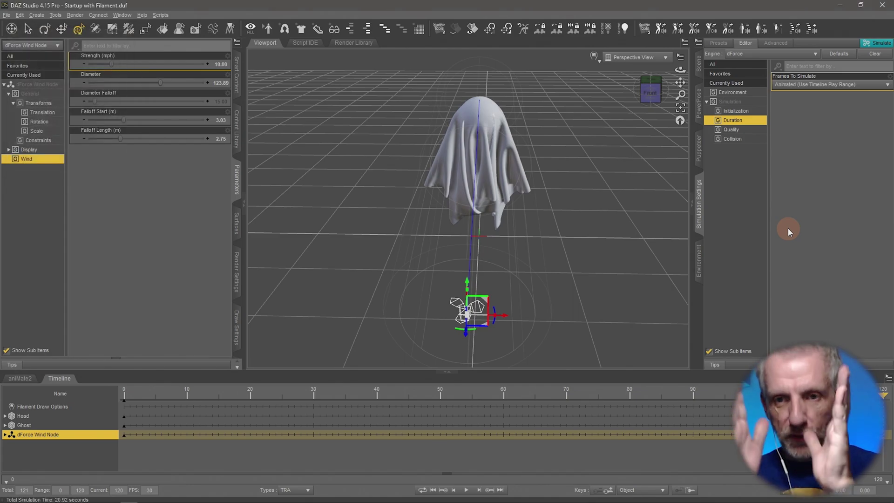
left_click_drag(584, 186, 585, 183)
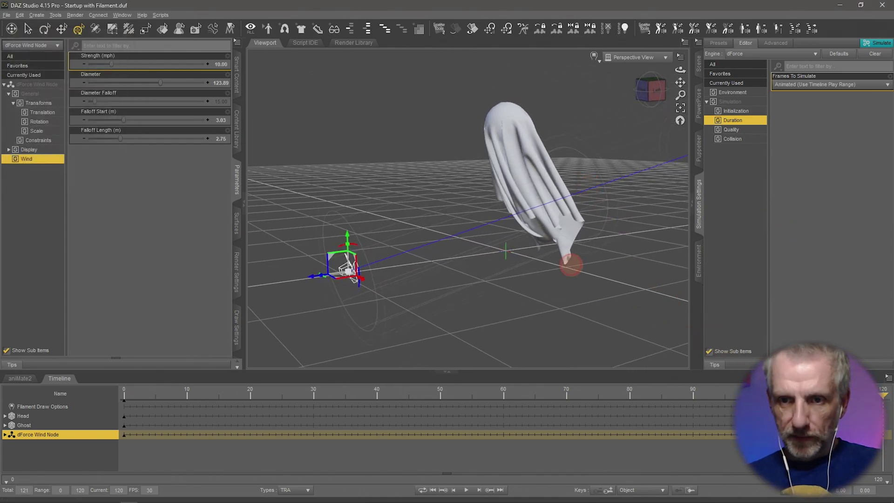
mouse_move(572, 259)
left_mouse_down()
mouse_move(549, 266)
mouse_move(573, 261)
mouse_move(523, 253)
mouse_move(525, 238)
left_mouse_up()
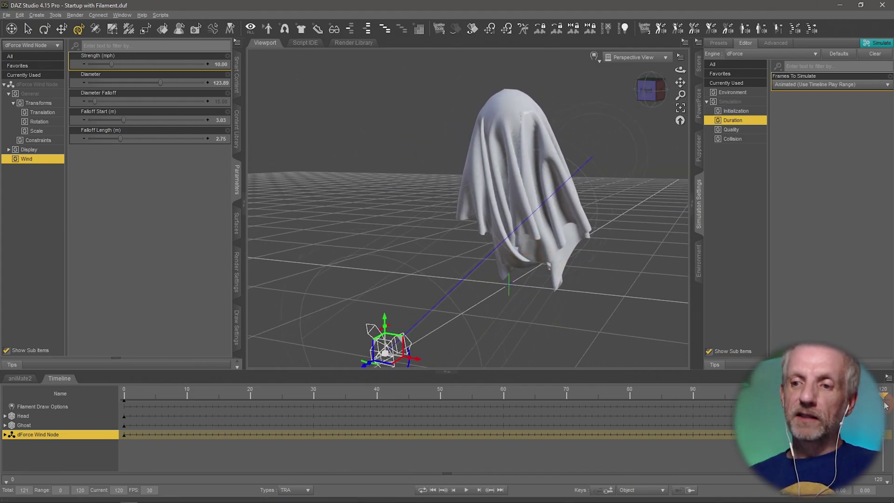
mouse_move(882, 399)
left_mouse_down()
mouse_move(697, 396)
mouse_move(602, 420)
mouse_move(678, 425)
mouse_move(440, 440)
mouse_move(689, 471)
mouse_move(839, 475)
mouse_move(633, 406)
mouse_move(883, 399)
left_mouse_up()
- Save the scene as 'Ghost dForce' into the Halloween > Characters library folder
left_click_drag(624, 284, 605, 283, "alt")
left_click(239, 135)
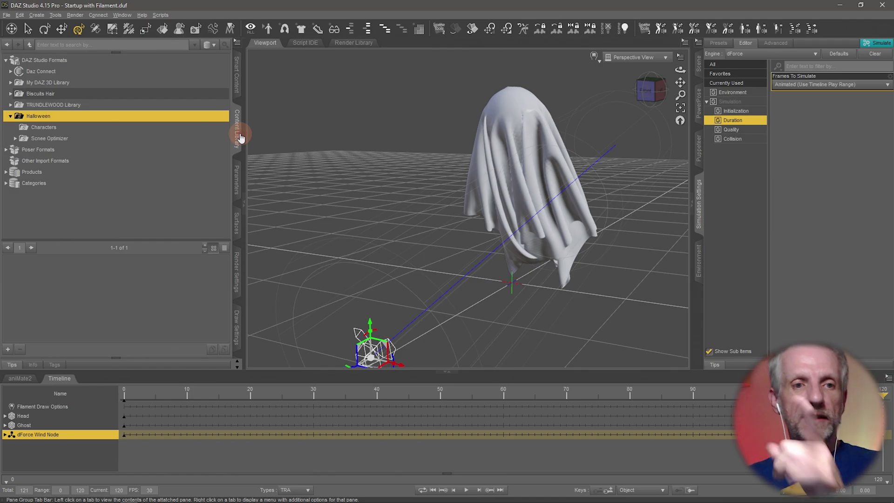
left_click(158, 133)
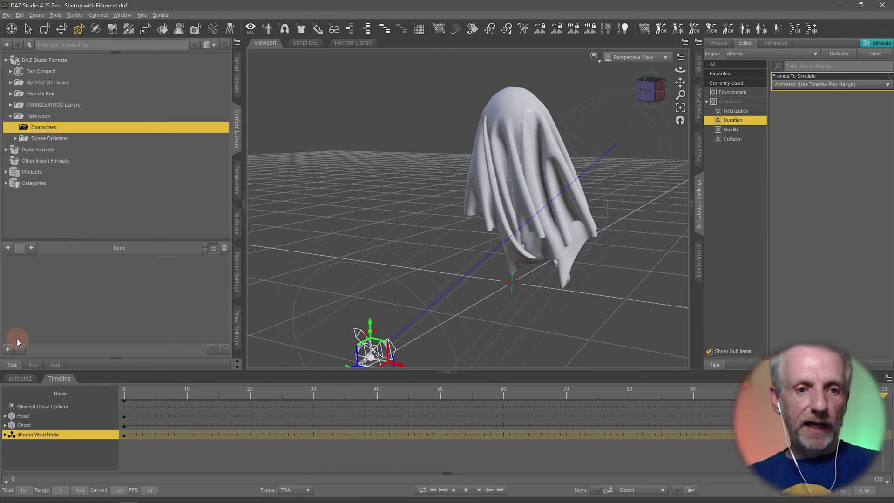
left_click(8, 350)
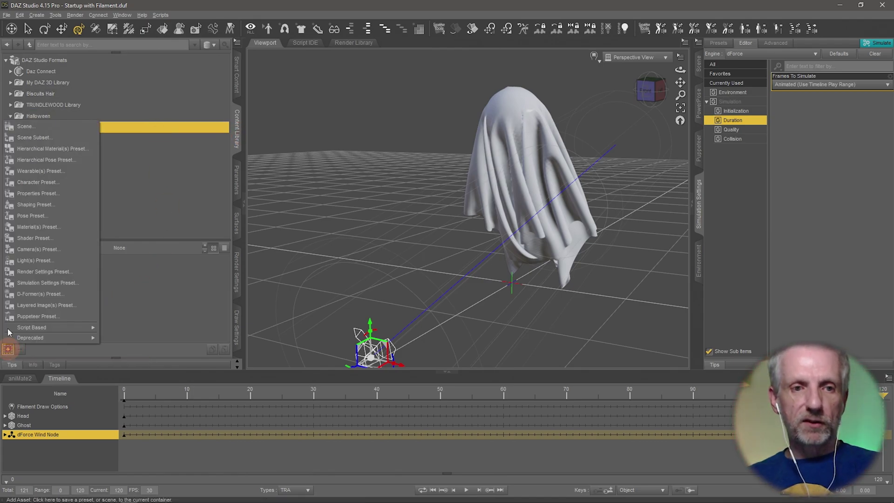
left_click(61, 126)
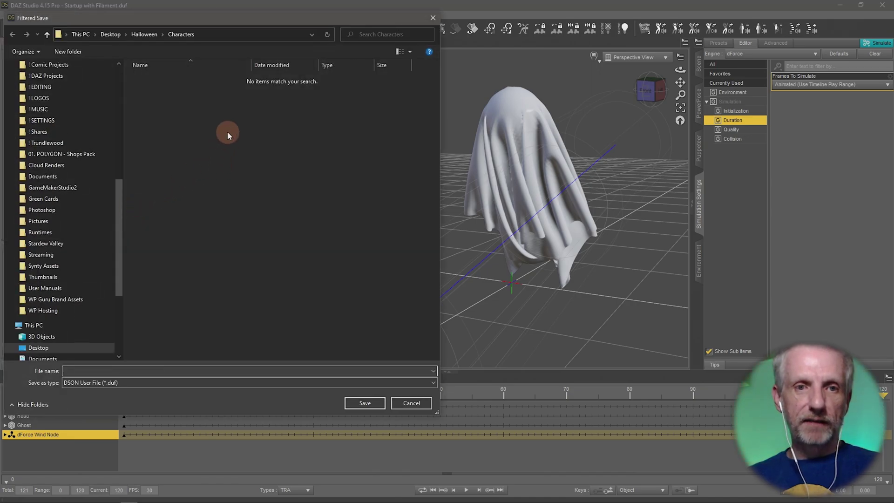
type("Ghost dForce")
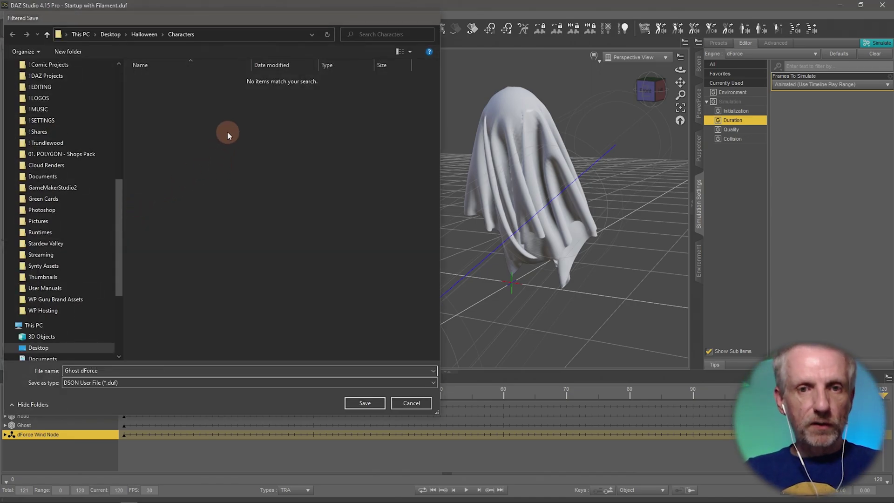
key("Return")
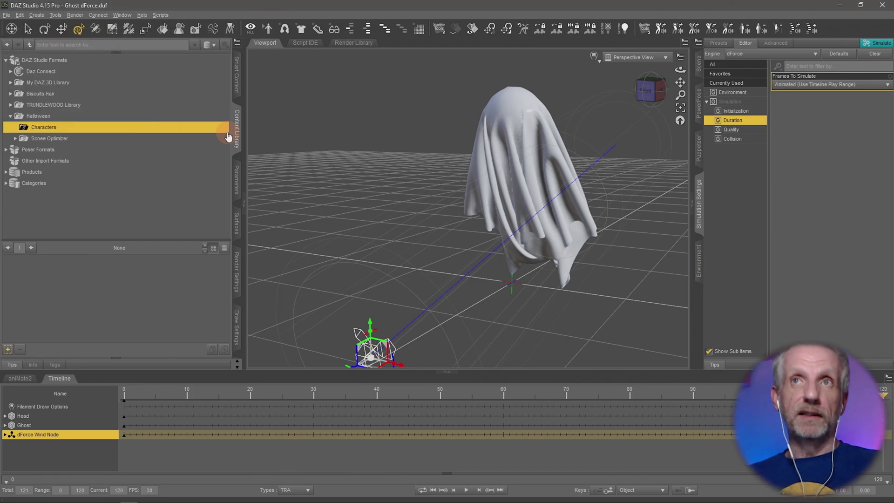
- Refresh the Characters folder, hide the dForce Wind Node, and select the Ghost
left_click(228, 136)
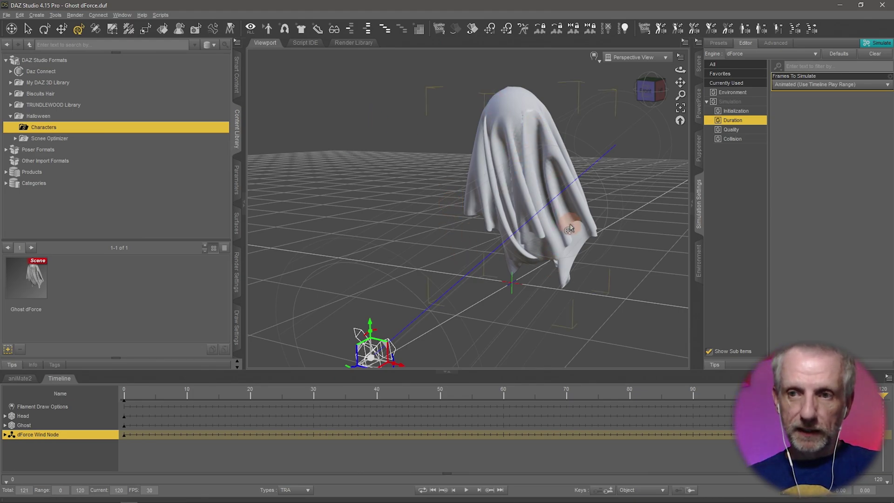
left_click(699, 65)
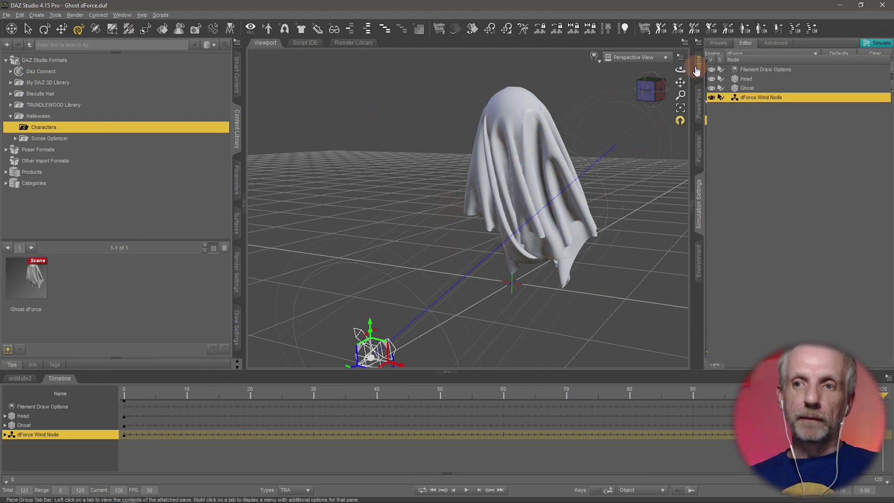
left_click(712, 98)
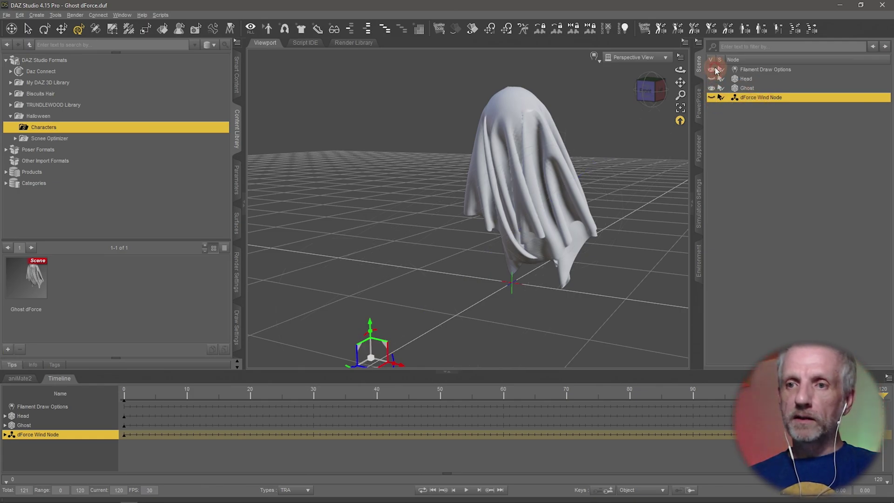
left_click(757, 87)
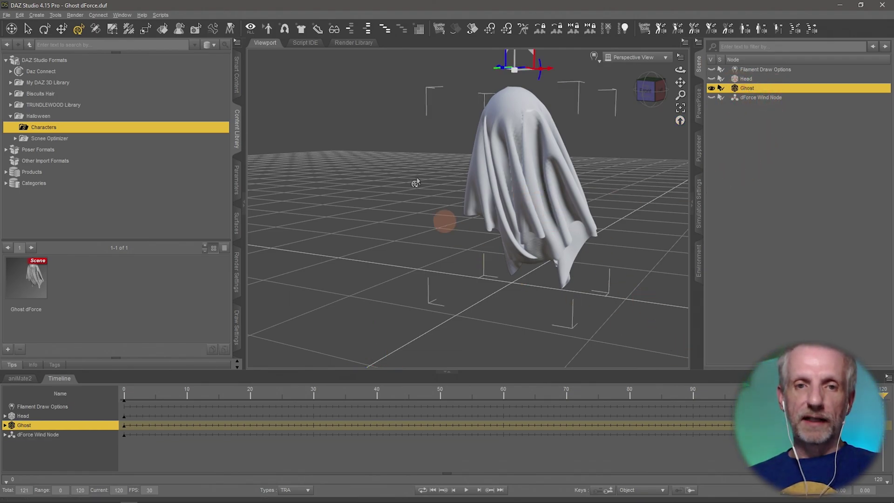
- Start an export and create a new OBJs folder inside Desktop > Halloween as destination
left_click(7, 15)
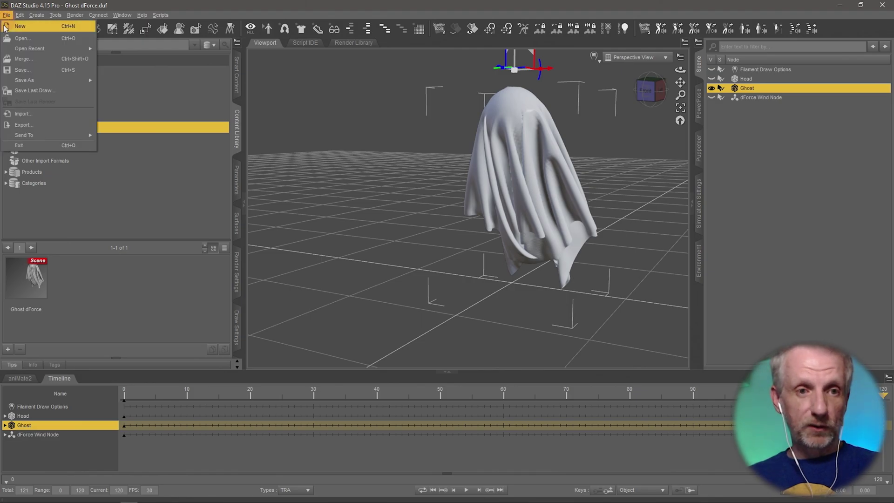
left_click(55, 127)
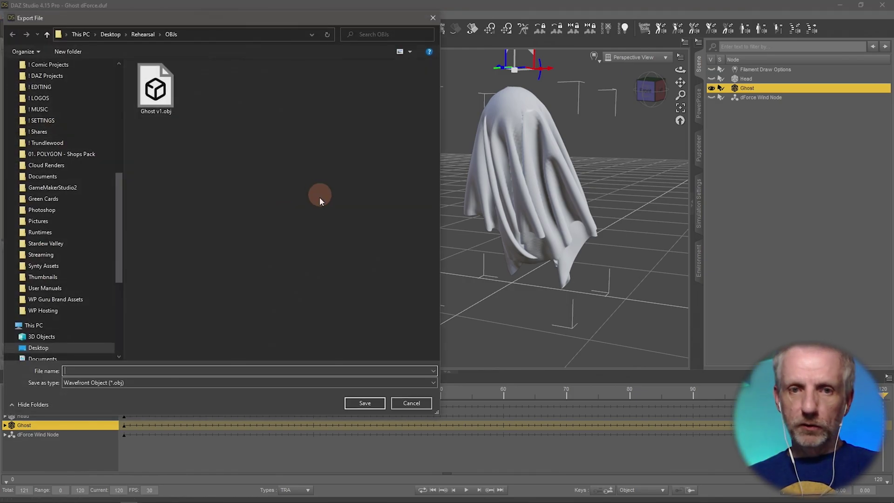
left_click(122, 36)
left_click(208, 94)
double_click(208, 94)
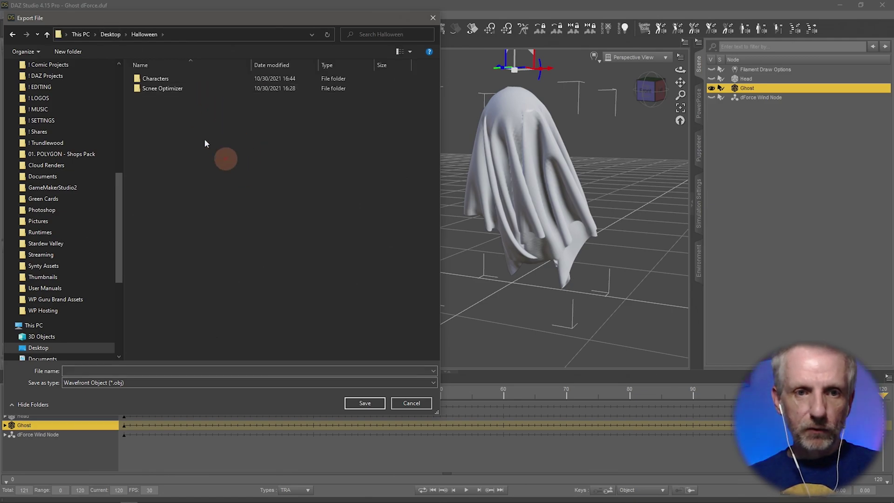
right_click(172, 129)
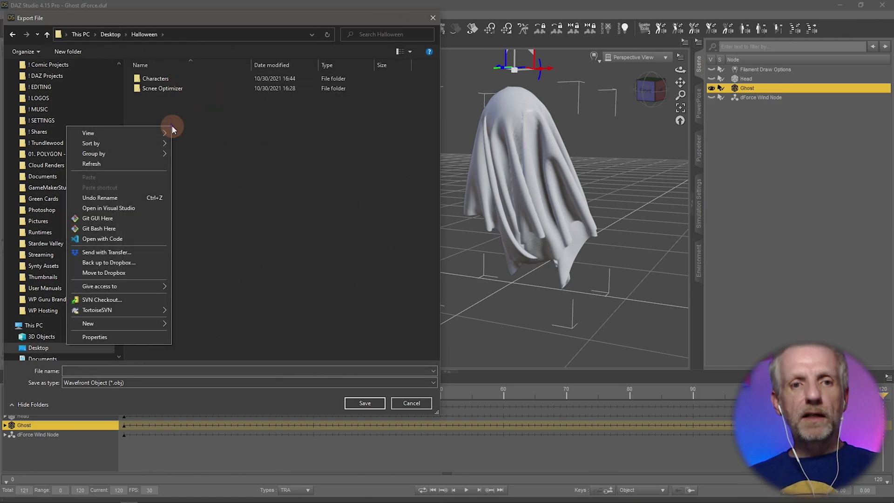
mouse_move(144, 324)
left_click(196, 326)
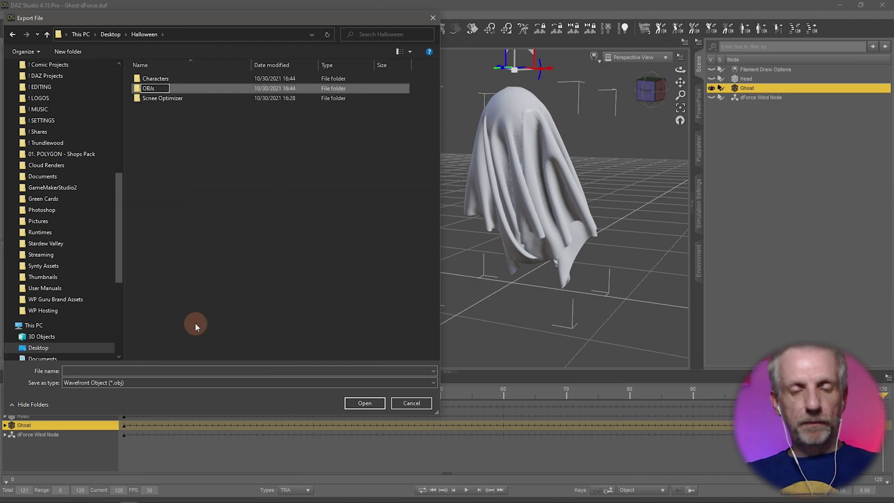
key("Return")
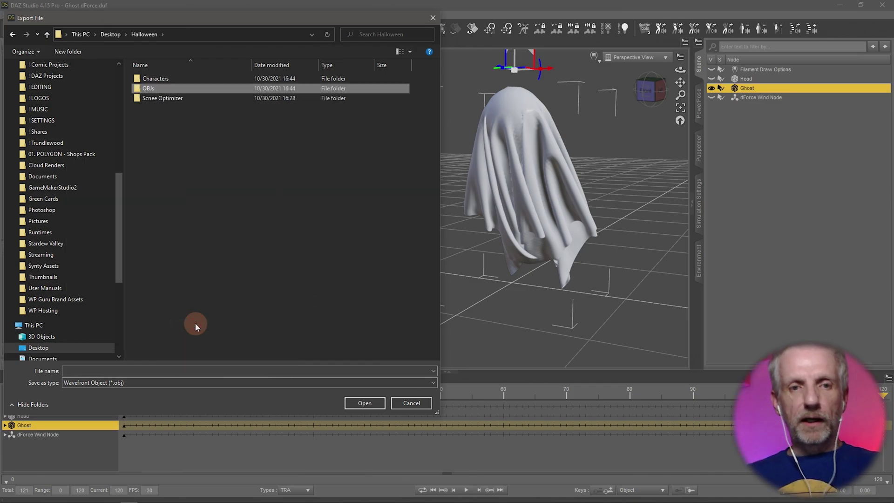
double_click(181, 93)
- Save as Ghost.obj using the 'DAZ Studio (1 unit = 1cm)' export preset
left_click(174, 371)
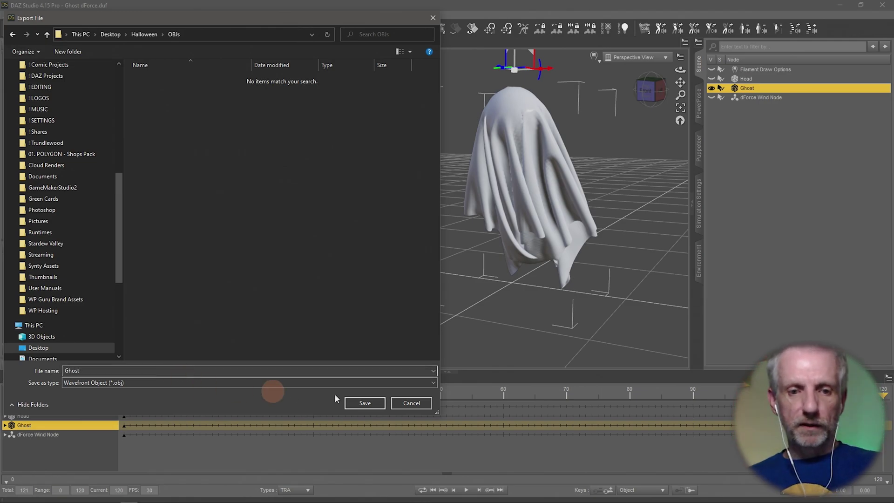
left_click(365, 403)
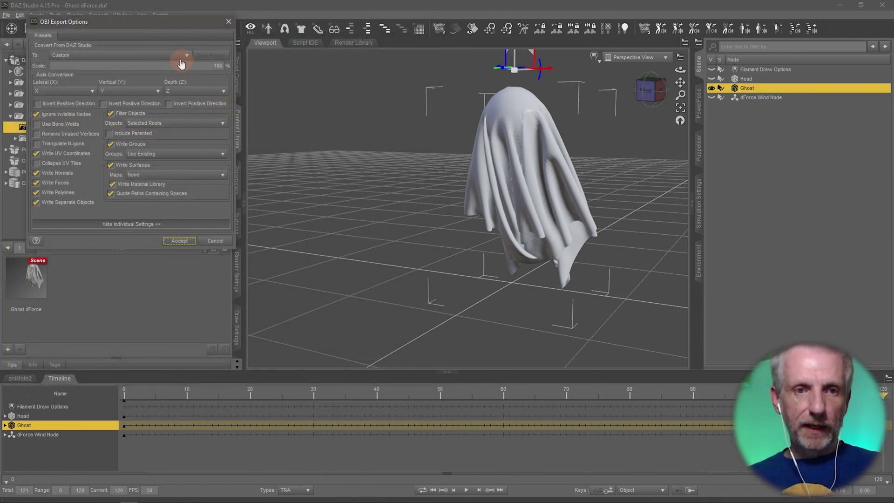
left_click(186, 55)
left_click(86, 123)
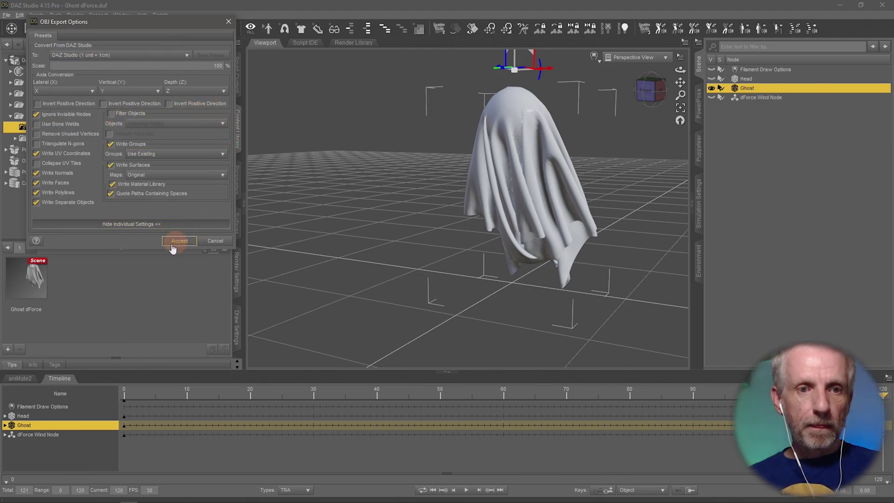
left_click(180, 241)
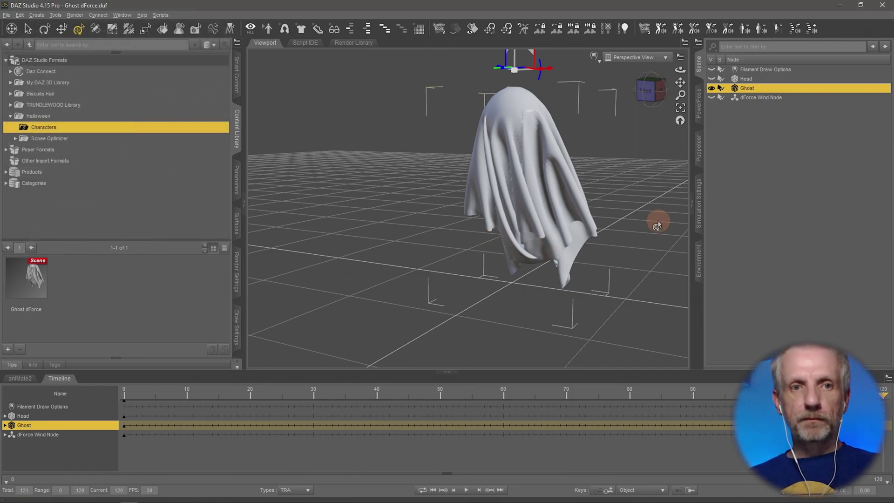
- Delete all four scene nodes, rewind to frame 0, and collapse the Timeline
left_click(758, 97)
left_click(753, 70, "shift")
key("Delete")
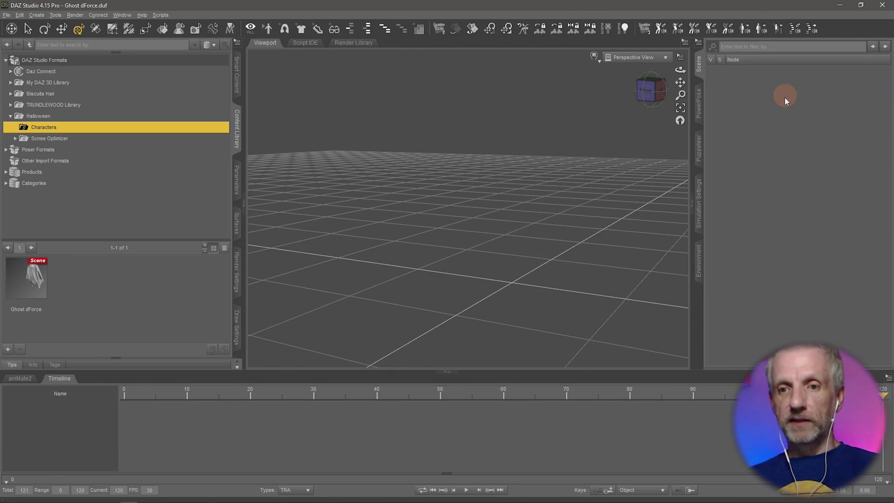
key("ctrl+z")
key("Delete")
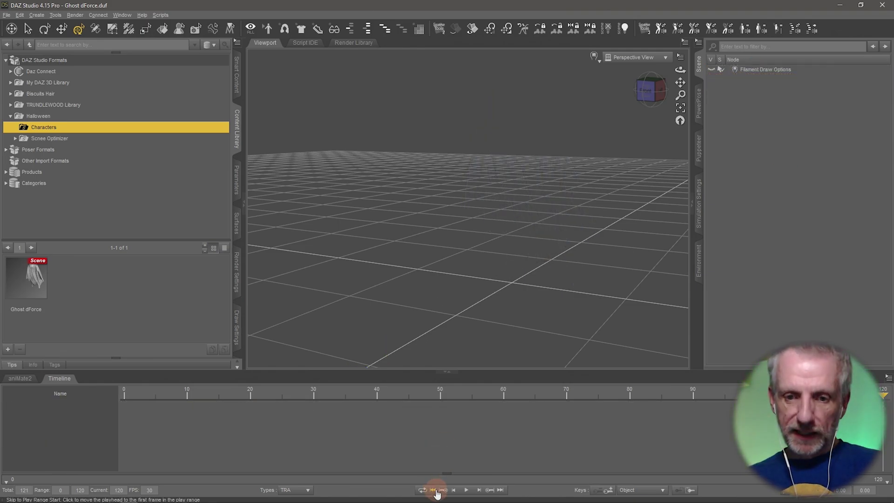
left_click(434, 490)
left_click(59, 378)
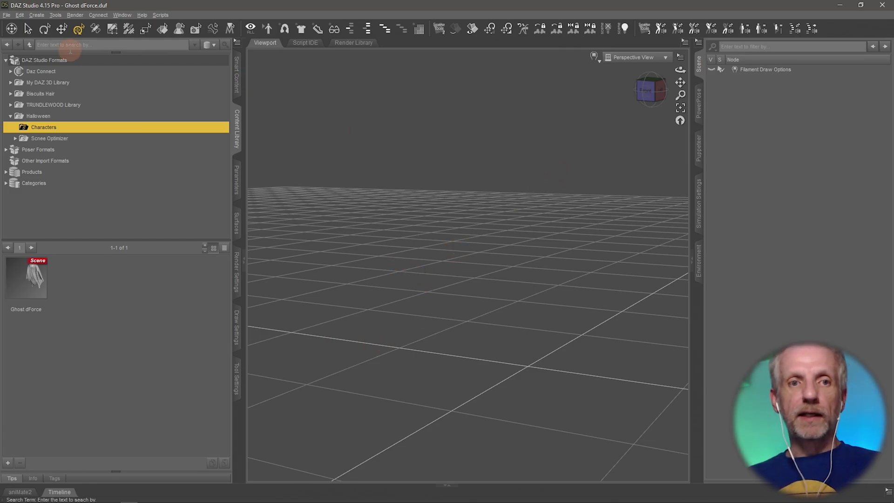
- Import Ghost.obj from the Desktop > Halloween > OBJs folder
left_click(7, 15)
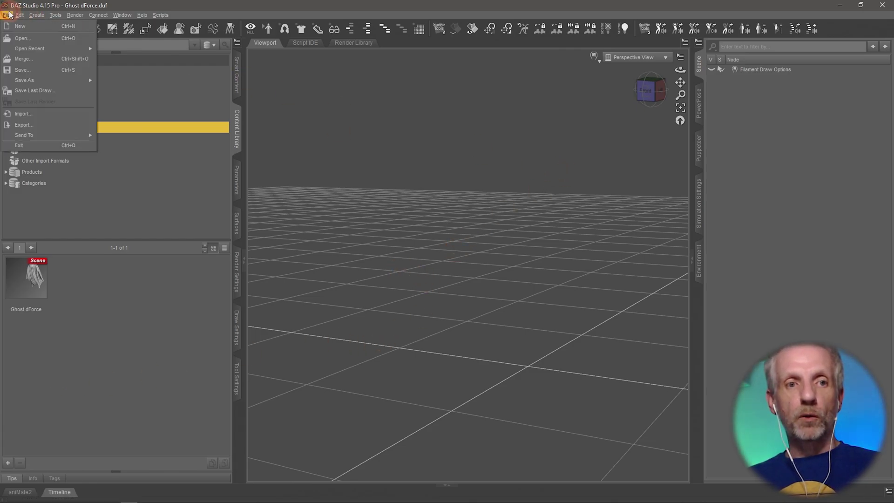
left_click(75, 113)
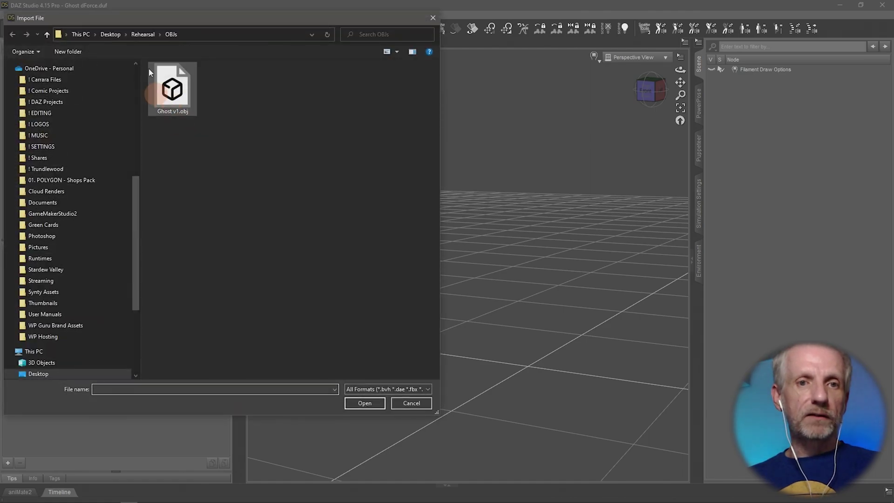
left_click(111, 34)
double_click(238, 102)
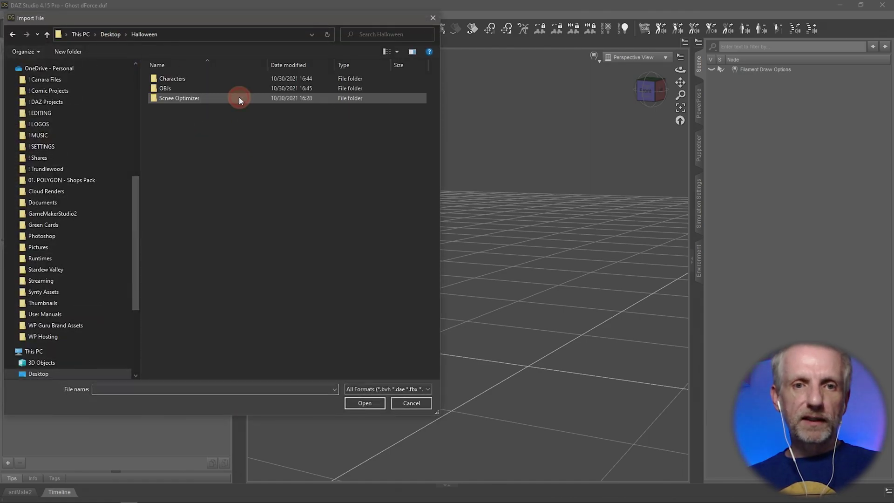
left_click(189, 88)
double_click(189, 88)
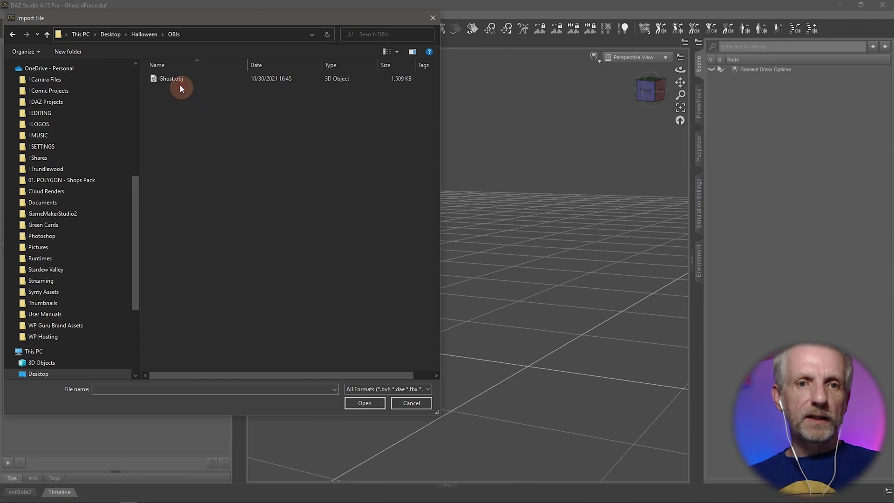
left_click(179, 80)
left_click(365, 403)
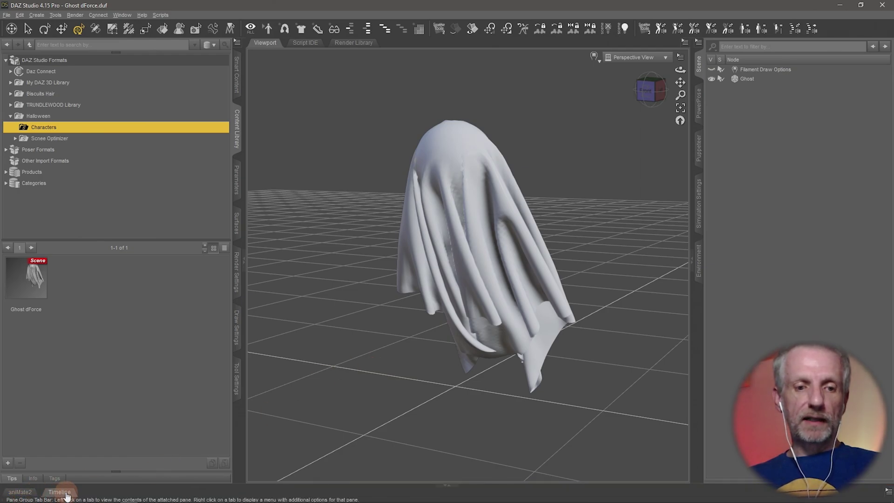
left_click(59, 491)
left_click_drag(124, 397, 10, 412)
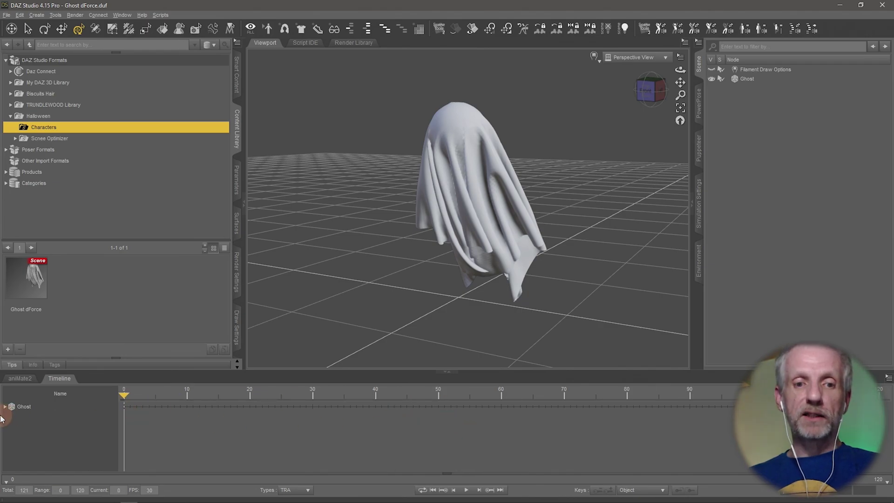
left_click(66, 381)
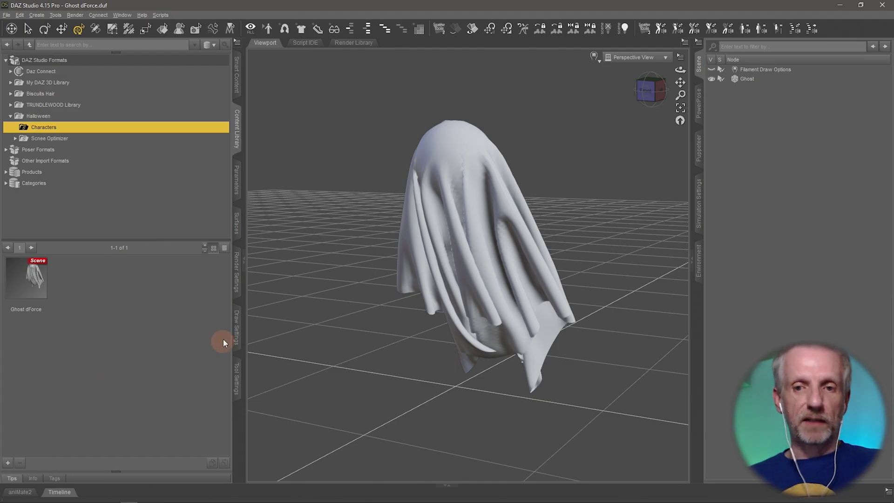
left_click_drag(458, 319, 449, 262, "alt")
- Switch the viewport to NVIDIA Iray and set Environment Intensity to 0.30
left_click(593, 56)
left_click(611, 180)
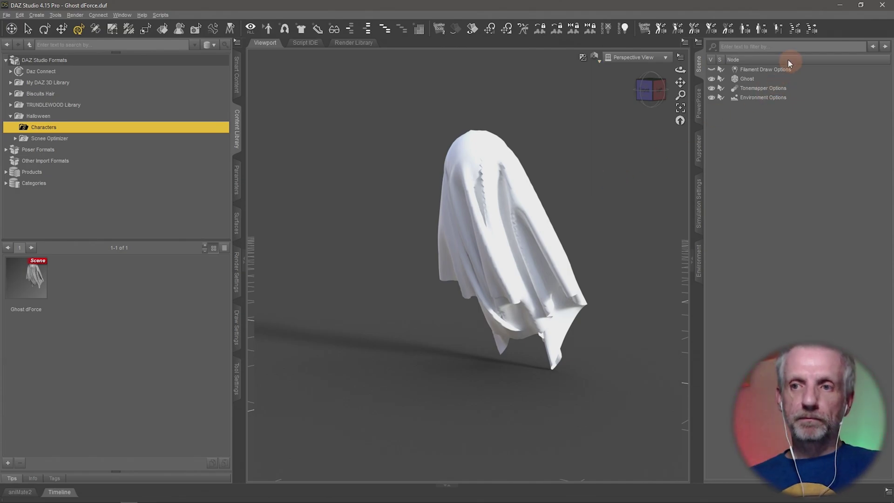
left_click(236, 285)
left_click(41, 177)
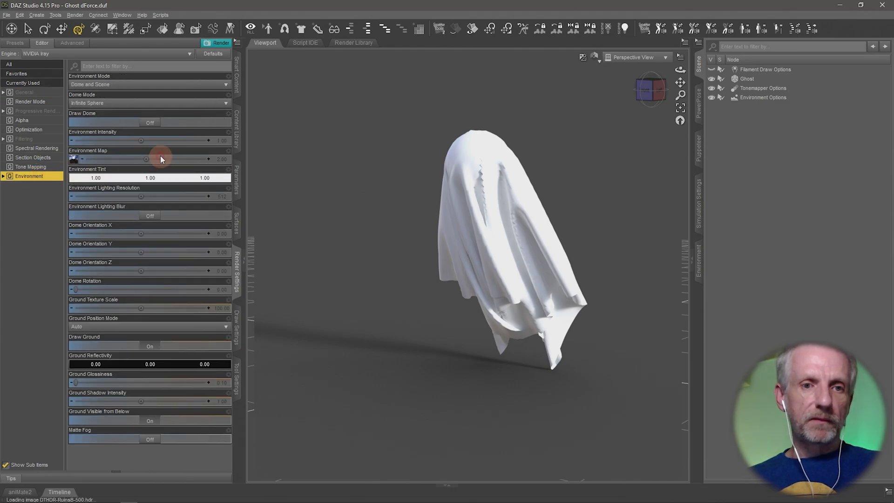
left_click(219, 140)
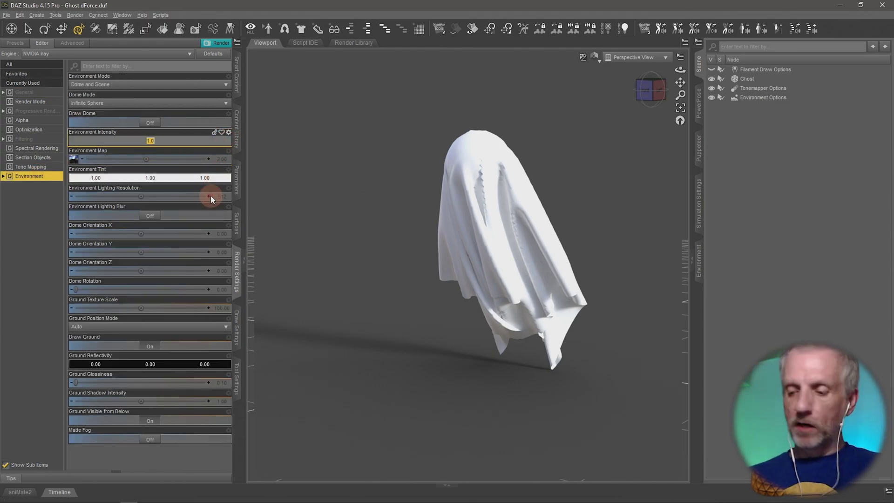
type("0.3")
key("Return")
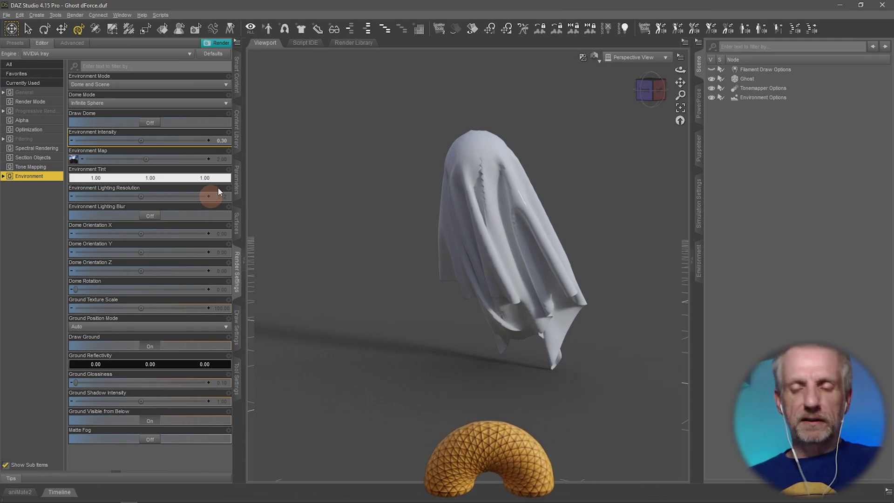
- Orbit and zoom the camera to inspect the Iray-lit ghost upright
scroll(386, 224, "up", 2)
left_click_drag(384, 231, 386, 197)
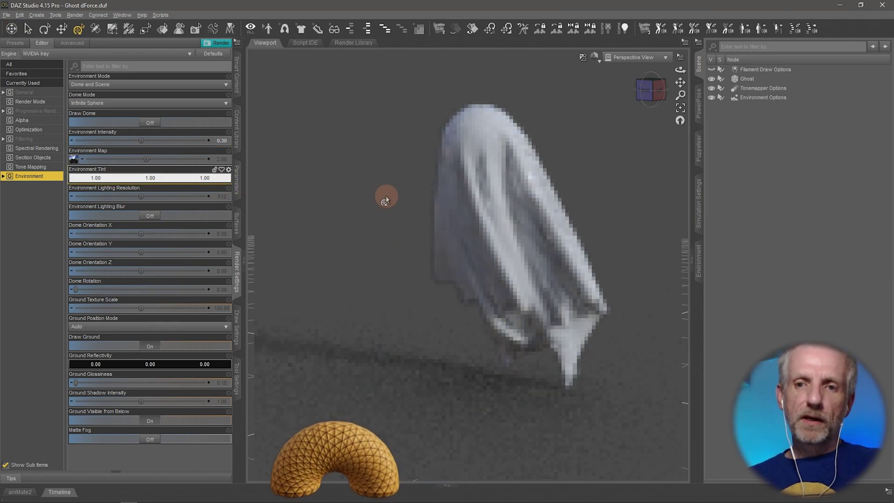
scroll(385, 195, "up", 3)
scroll(367, 188, "down", 2)
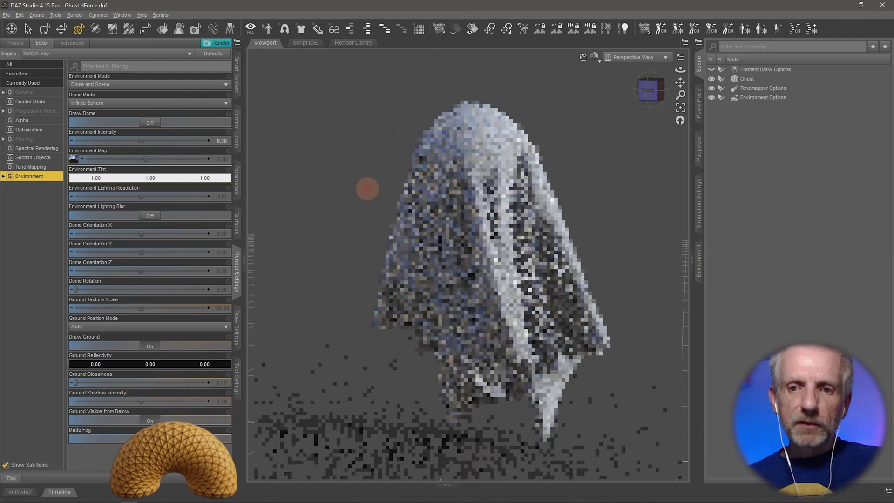
scroll(495, 236, "up", 2)
left_click_drag(495, 235, 498, 245)
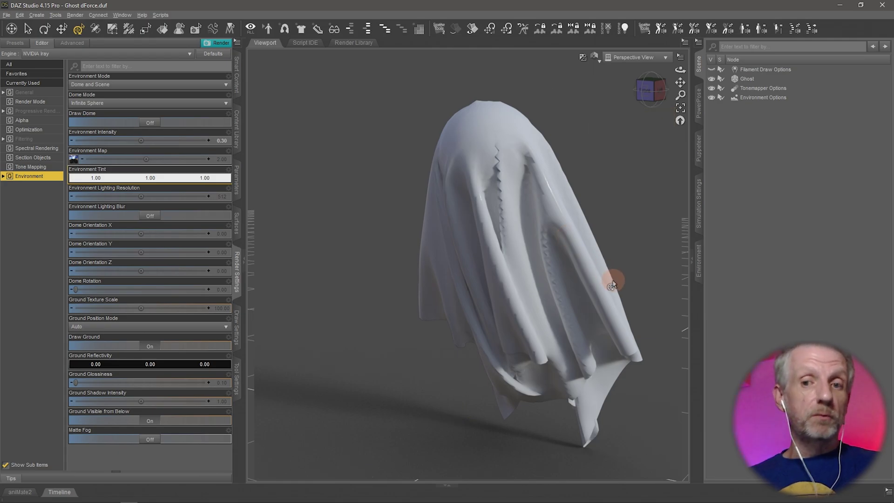
- Convert the selected Ghost mesh to SubD via Edit > Object > Geometry and set Resolution Level to Base
left_click(503, 141)
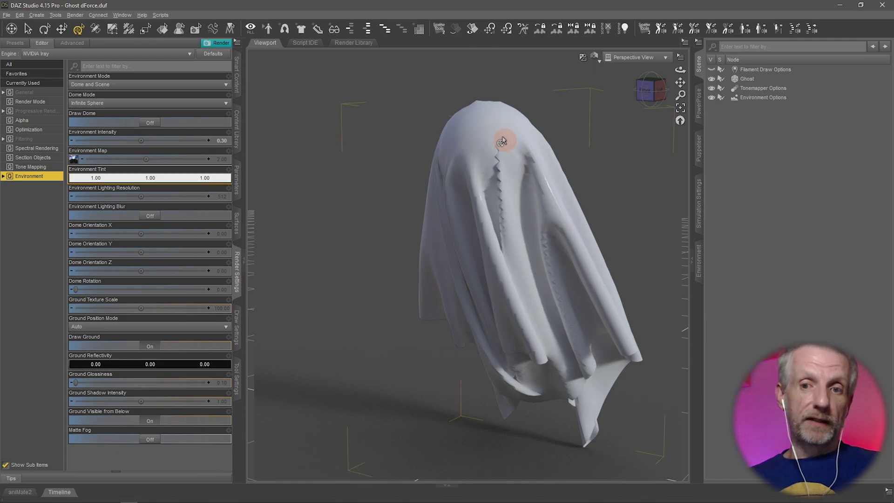
left_click(552, 233)
left_click(21, 16)
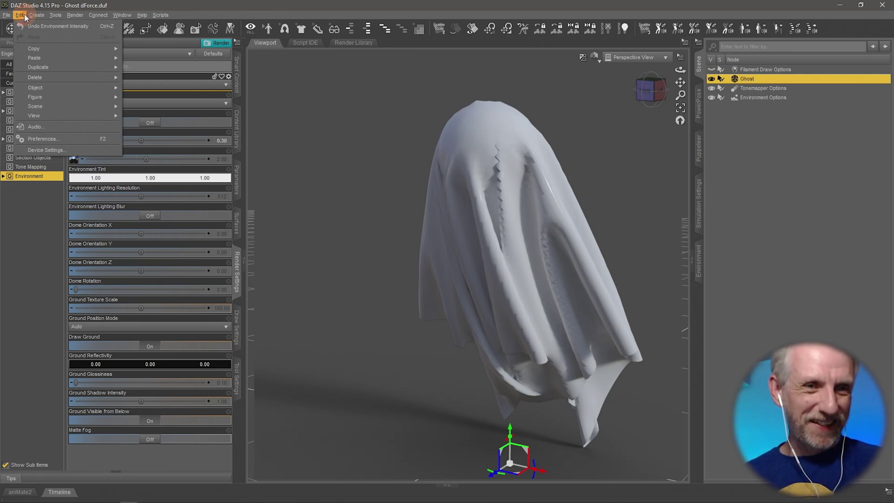
left_click(21, 15)
left_click(22, 16)
mouse_move(56, 93)
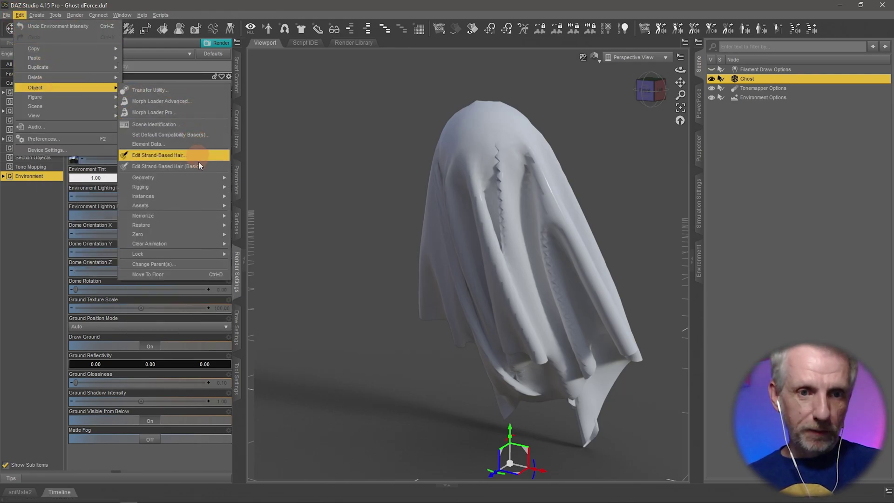
mouse_move(201, 178)
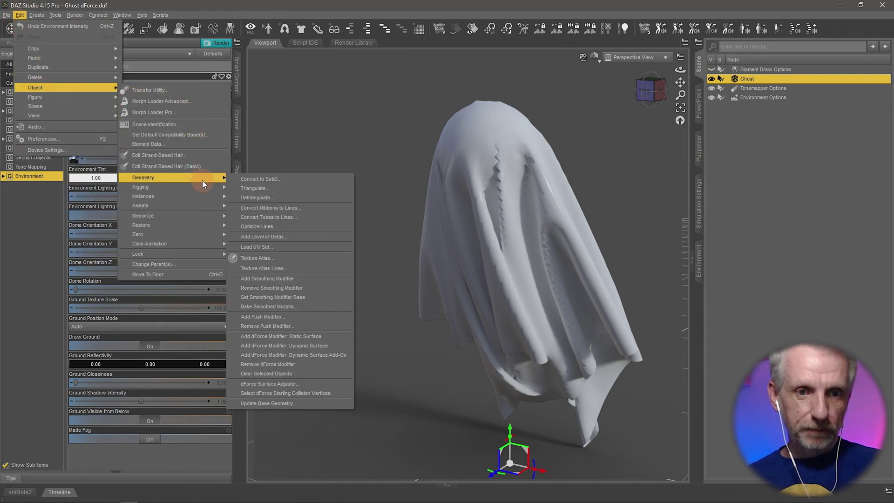
left_click(297, 180)
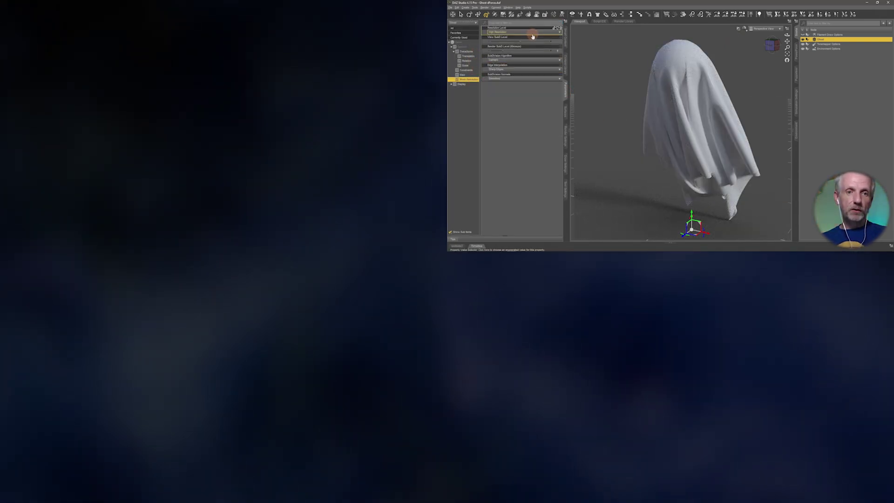
left_click(508, 38)
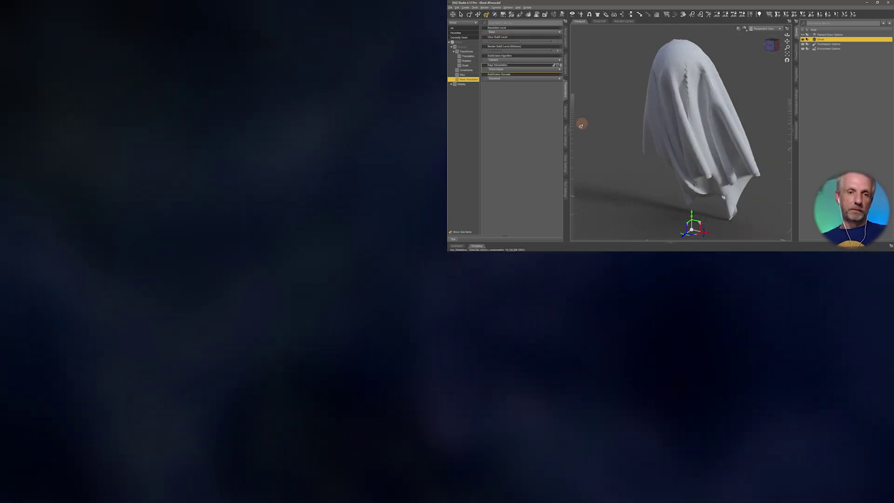